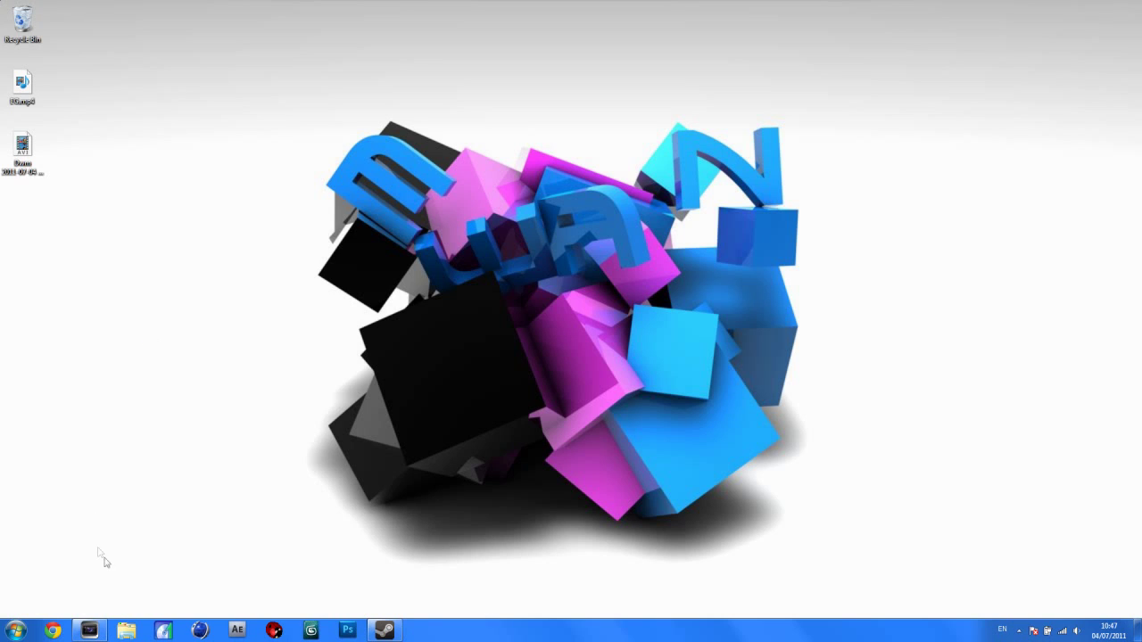
Step: Switch to Vegas Pro and disable resampling in the properties of the first timeline clip, Flick
mouse_move(90, 634)
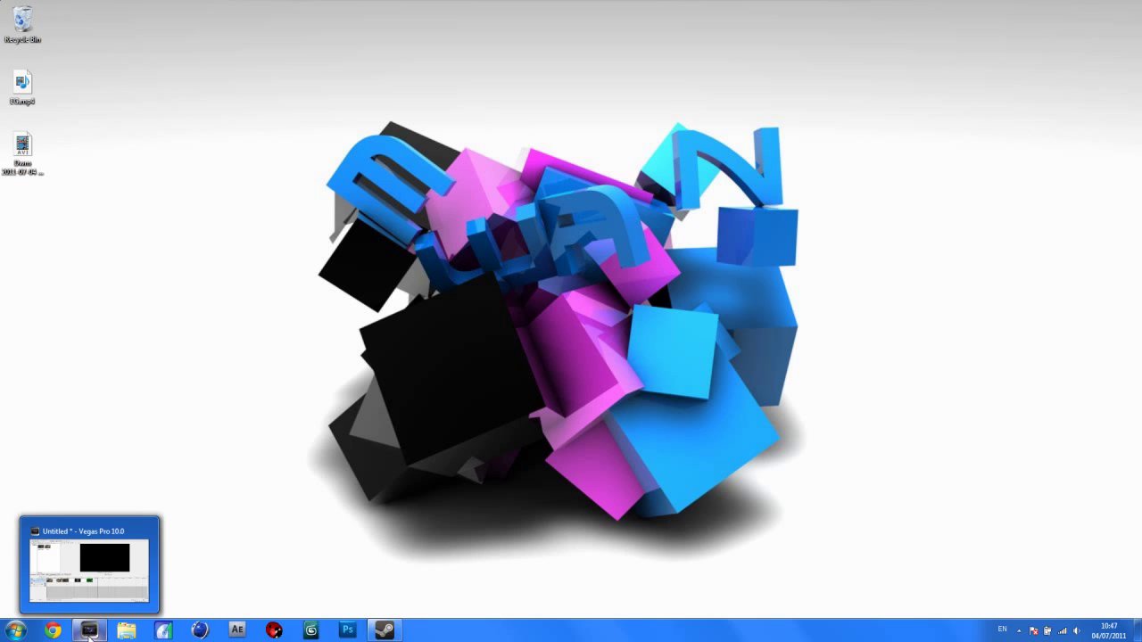
click(89, 634)
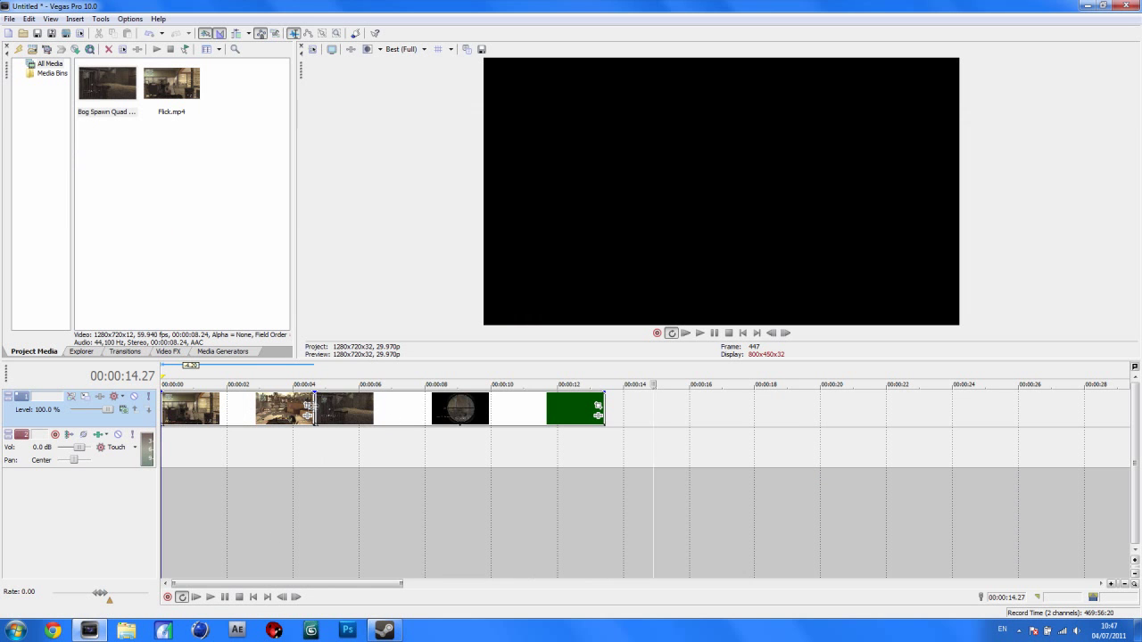
click(314, 416)
click(260, 410)
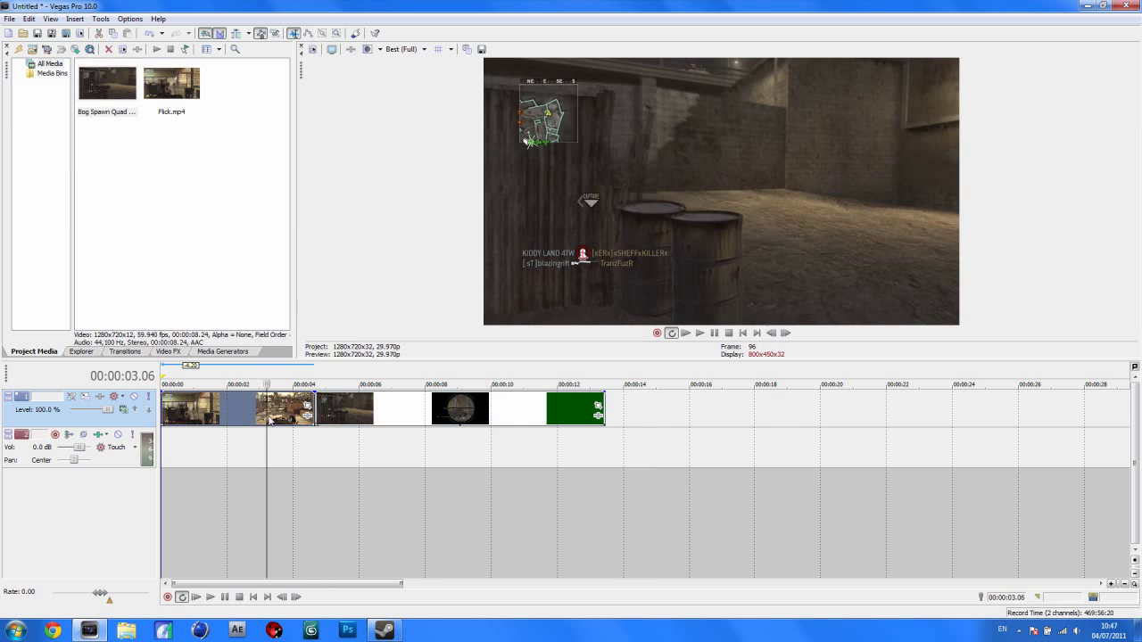
right_click(220, 409)
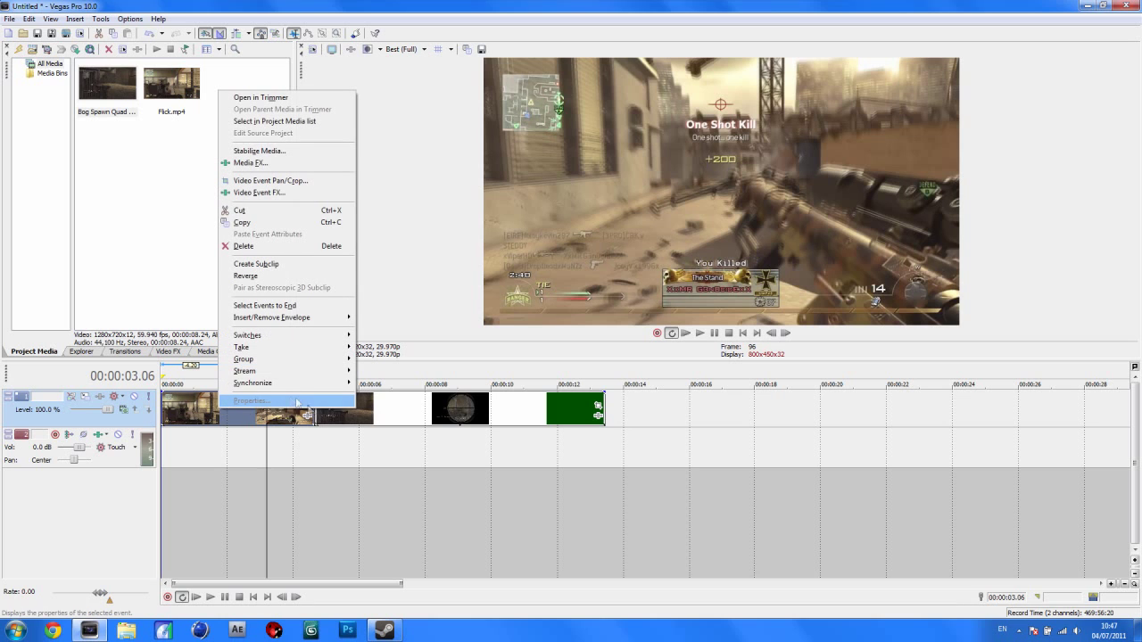
click(272, 403)
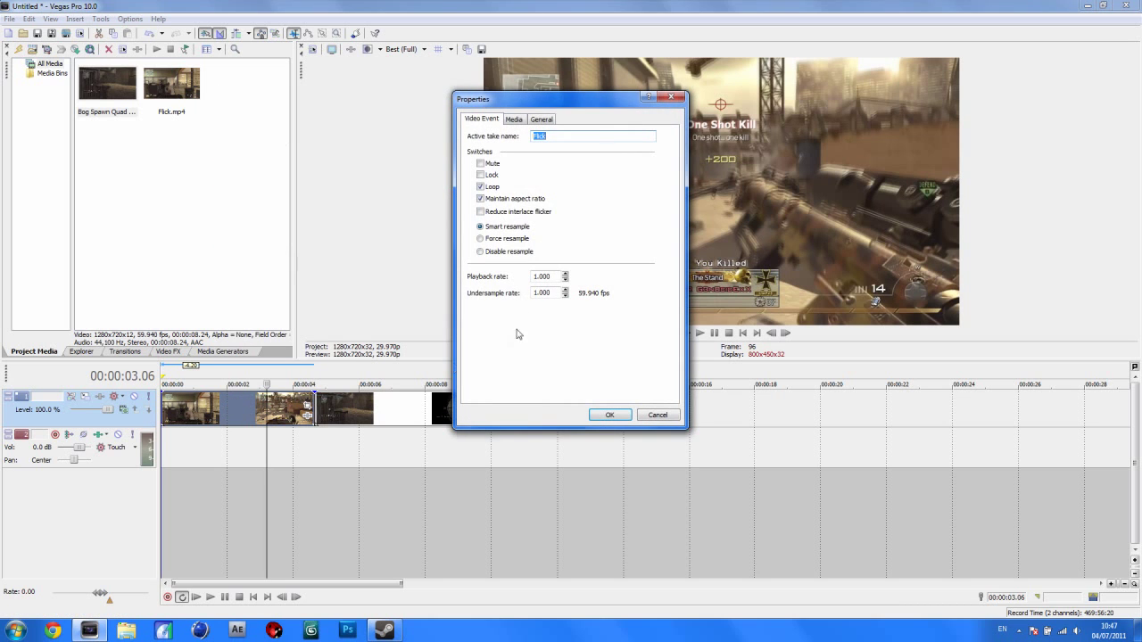
click(500, 253)
click(610, 416)
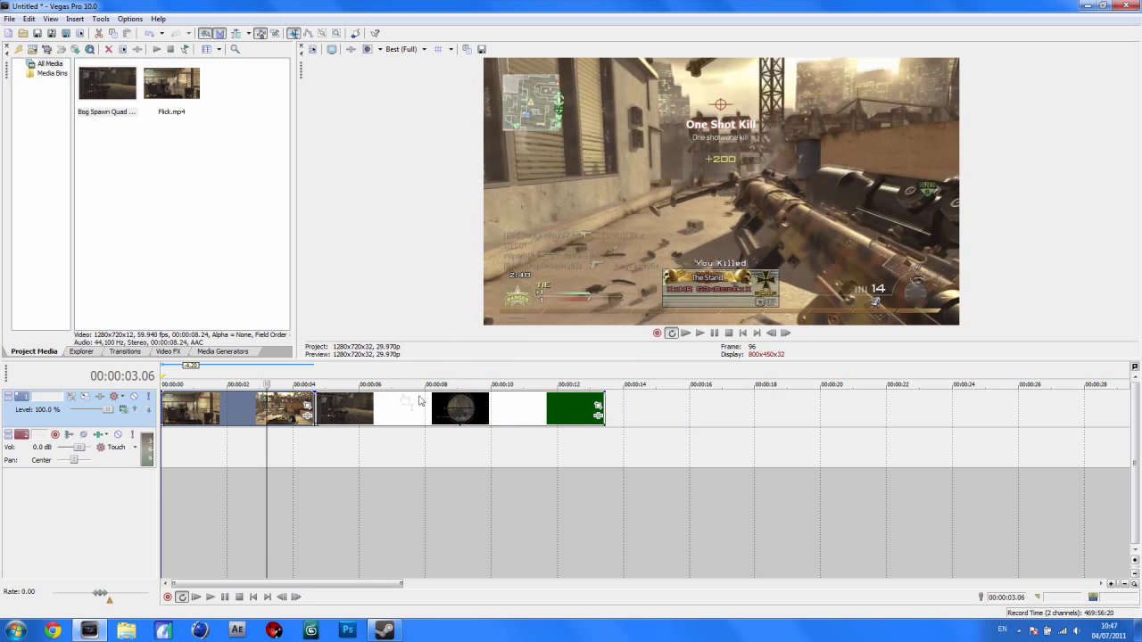
Step: Turn off Maintain aspect ratio and disable resampling for the second clip, Bog Spawn Quad Feed
click(424, 409)
right_click(424, 408)
click(455, 378)
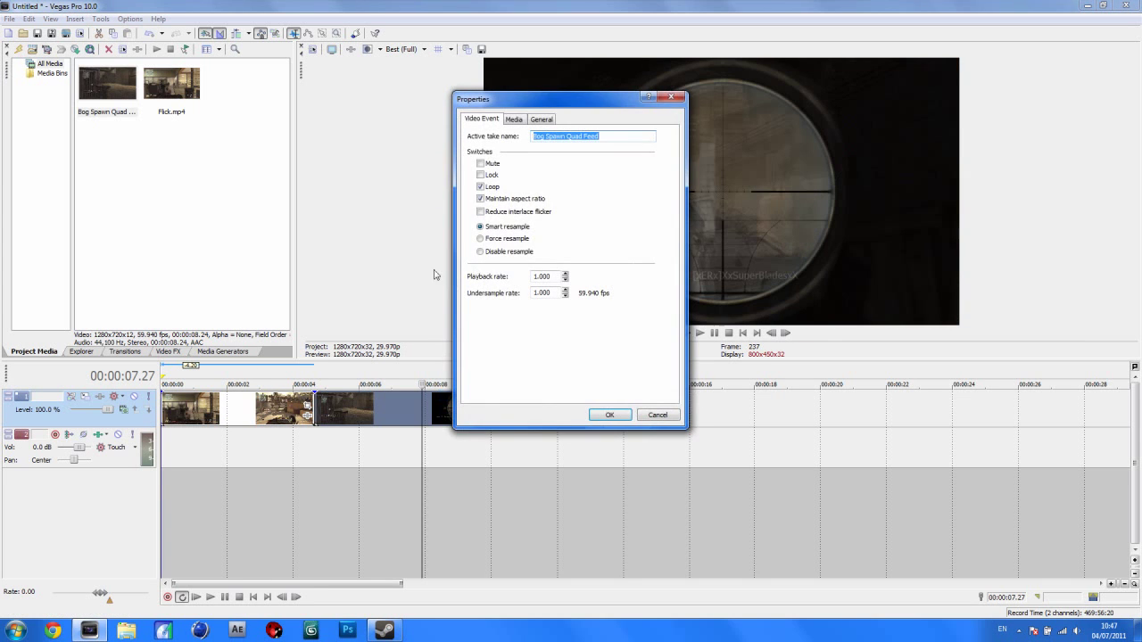
click(502, 200)
click(505, 253)
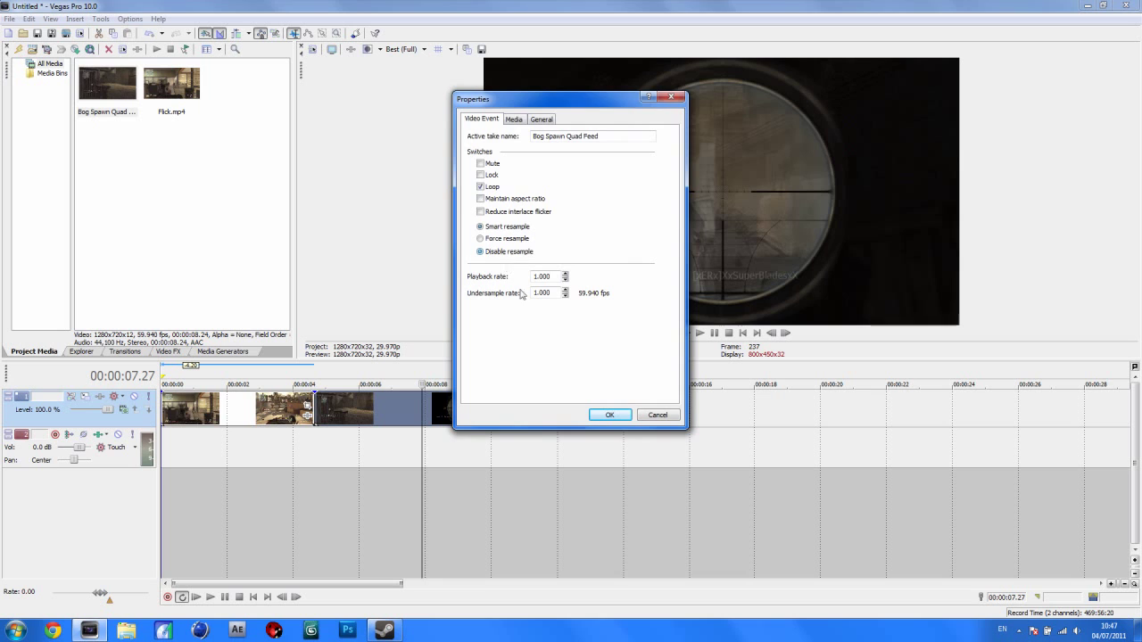
click(611, 415)
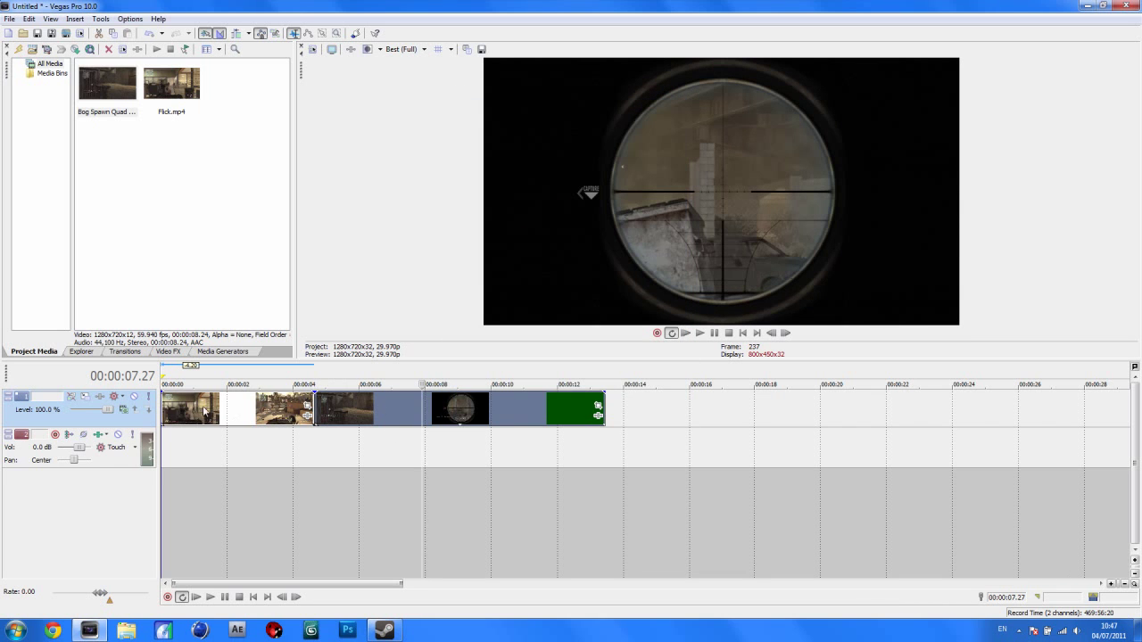
Step: Examine the last frames of the first clip around its junction with the second clip
click(205, 411)
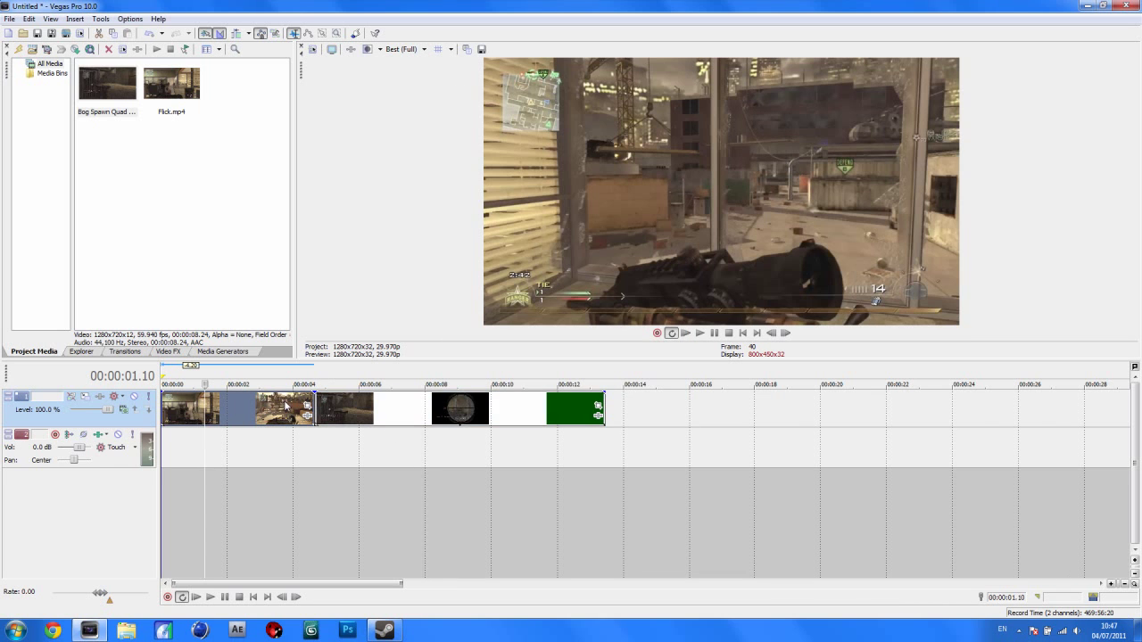
click(315, 409)
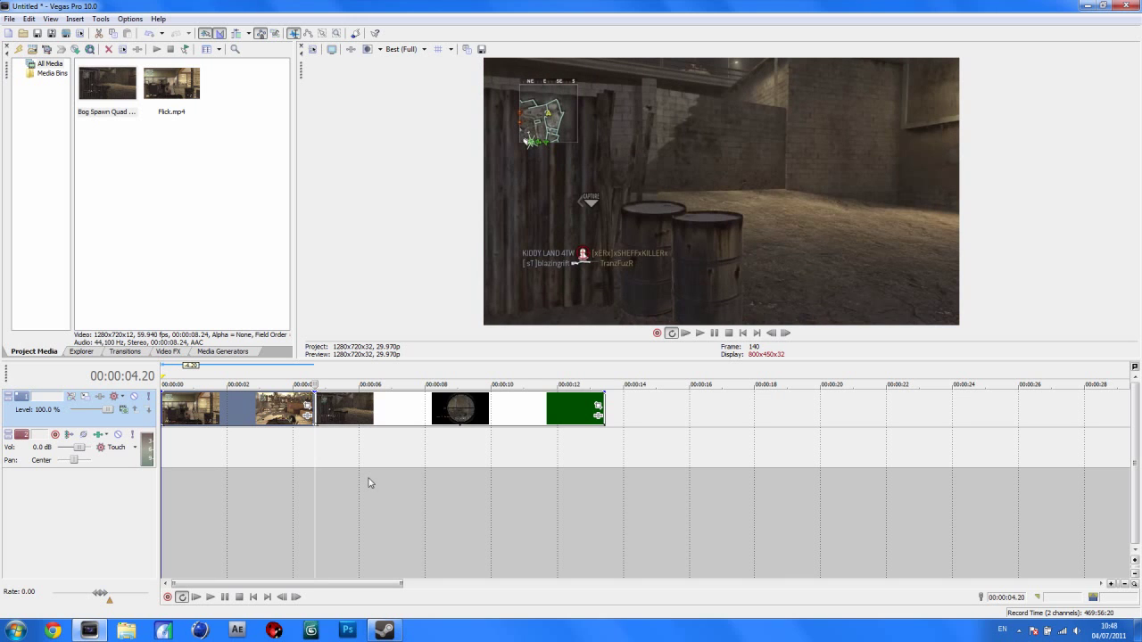
key(Left)
key(Left)
key(Left)
key(Left)
key(Left)
key(Left)
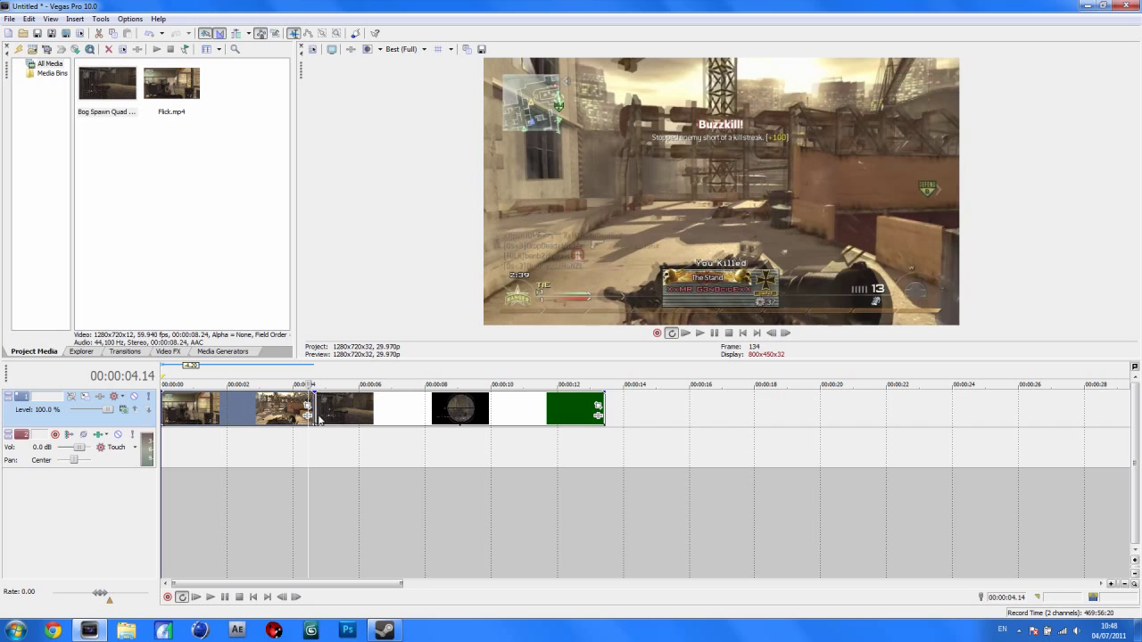
click(318, 418)
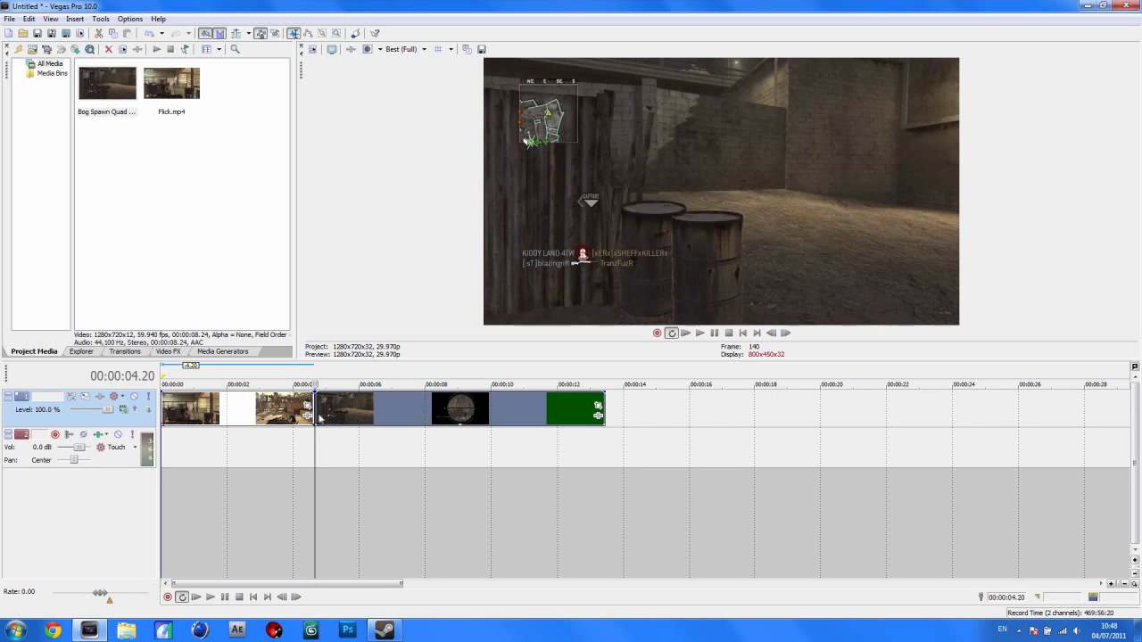
Step: Find the scoped kill frame in the second clip and split the clip at 00:00:10.19
click(416, 415)
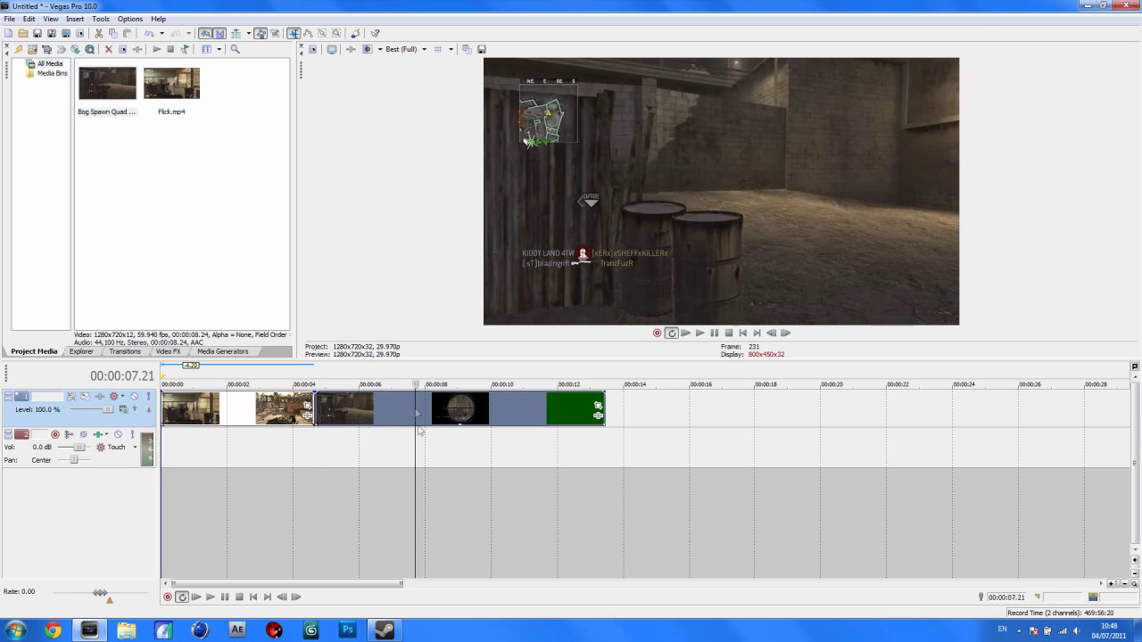
key(Right)
key(Right)
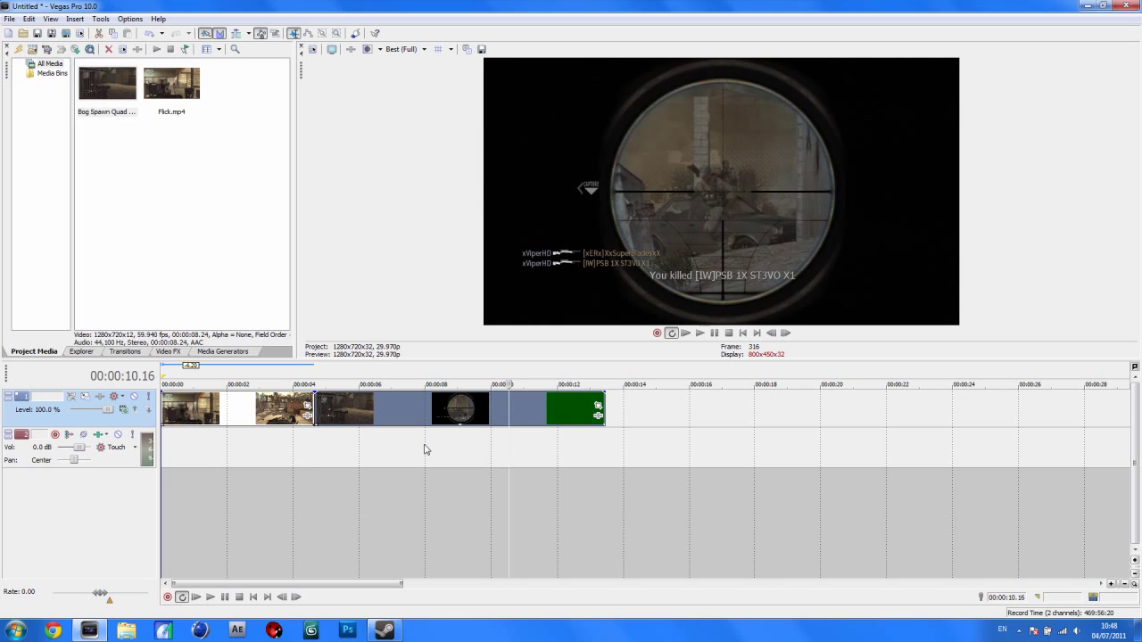
scroll(425, 449, down, 3)
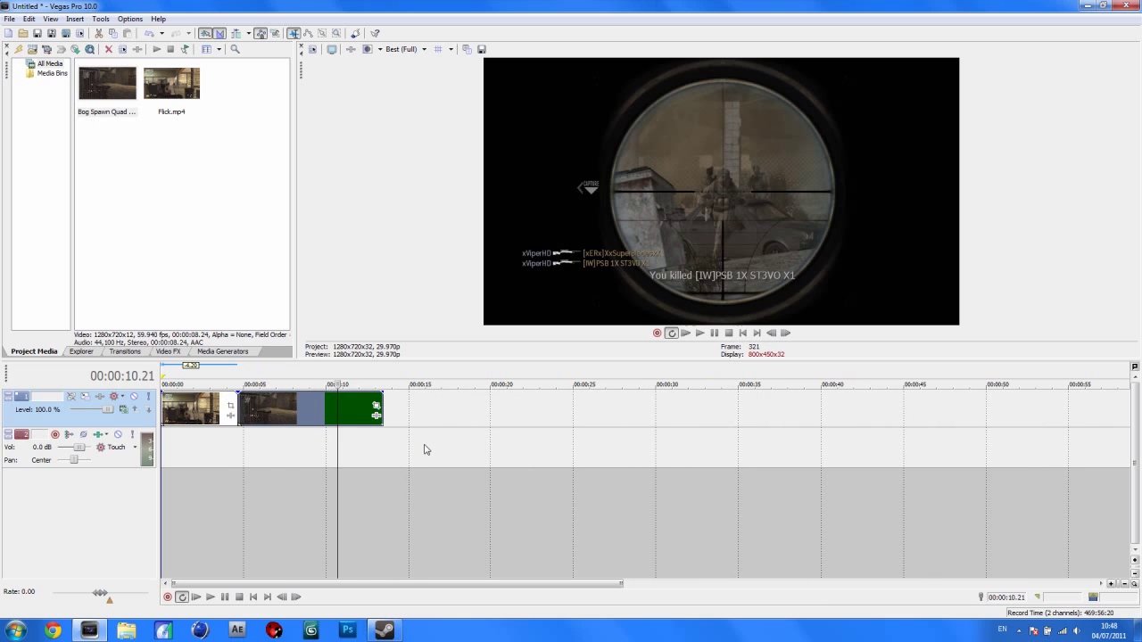
key(Left)
key(Left)
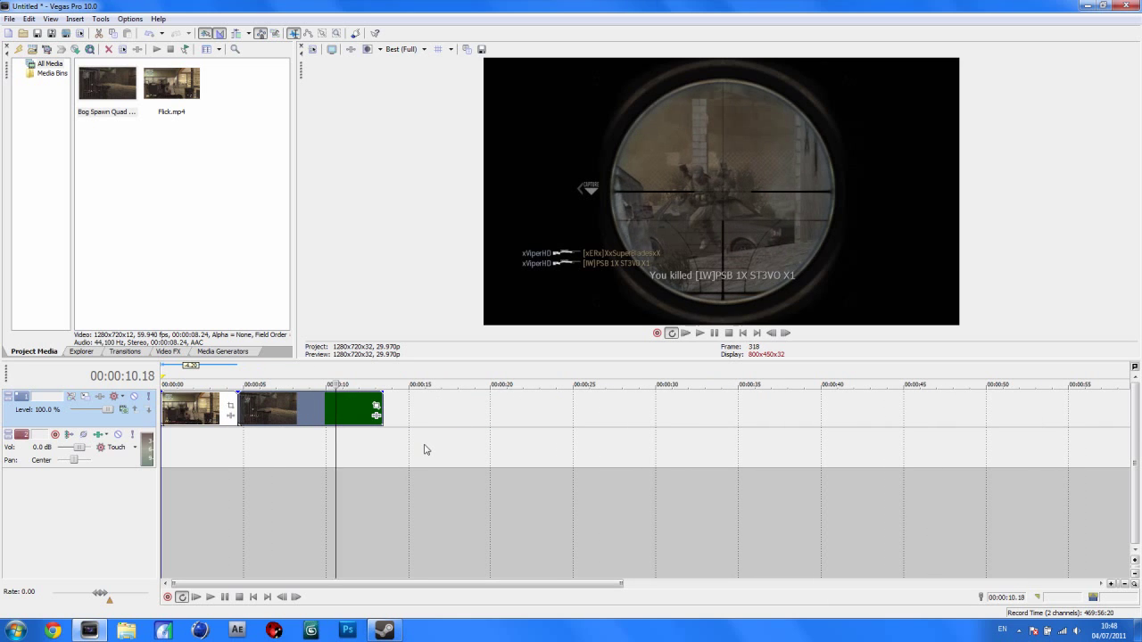
key(Right)
key(Right)
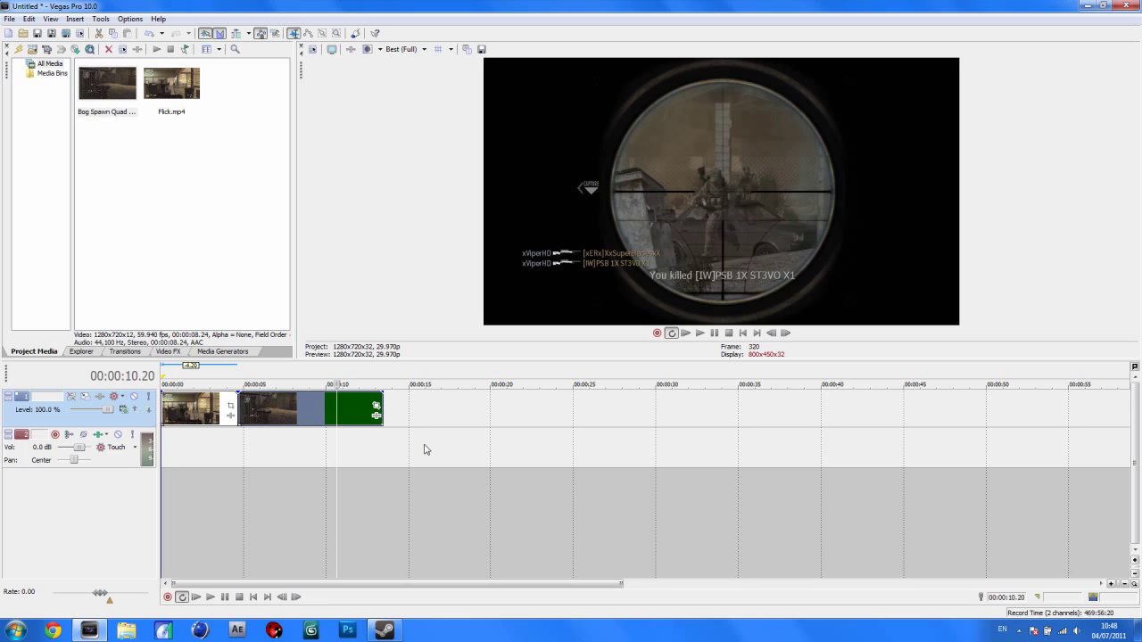
key(Left)
scroll(425, 448, up, 3)
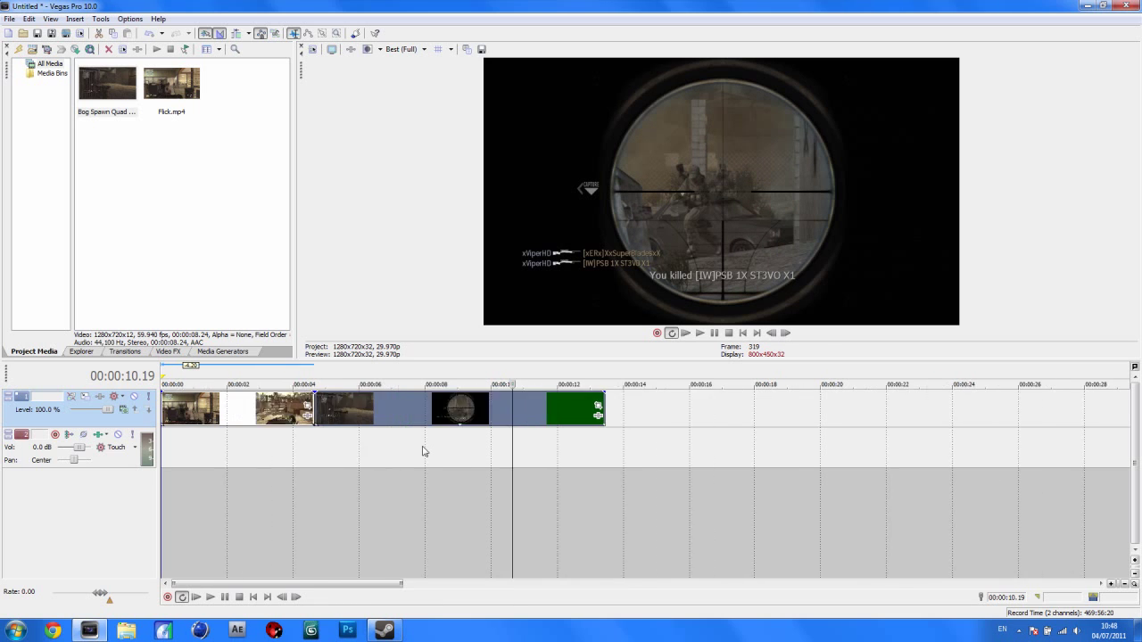
scroll(425, 449, up, 2)
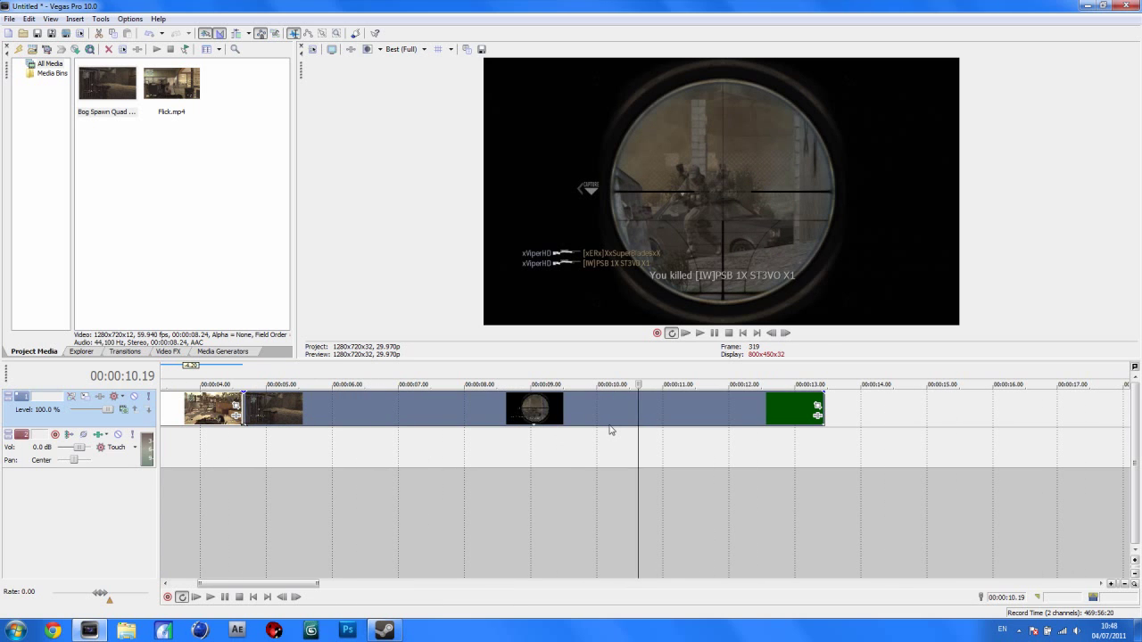
key(s)
Step: Delete the second clip's part before the split and move the remaining piece against the end of the first clip
click(538, 413)
right_click(540, 413)
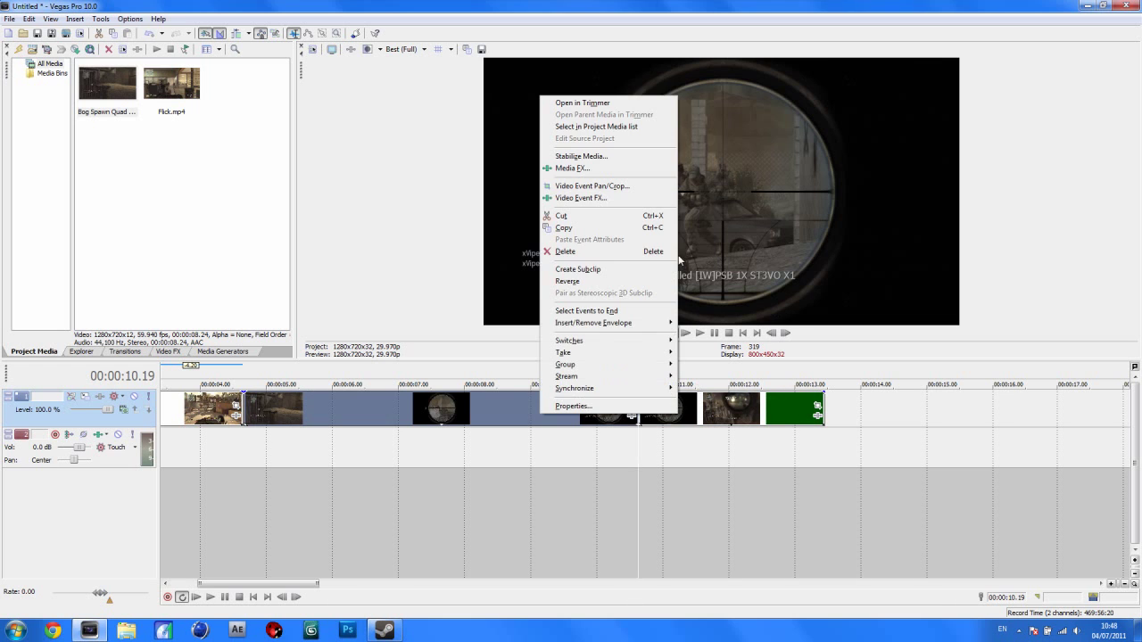
click(571, 250)
drag(675, 419, 281, 426)
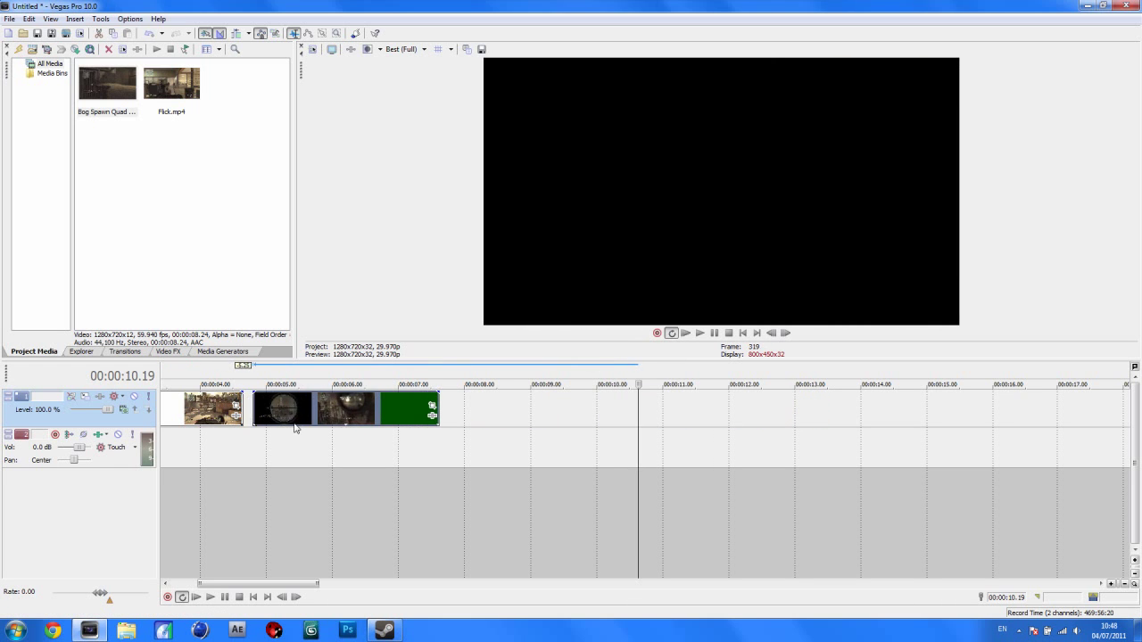
click(245, 417)
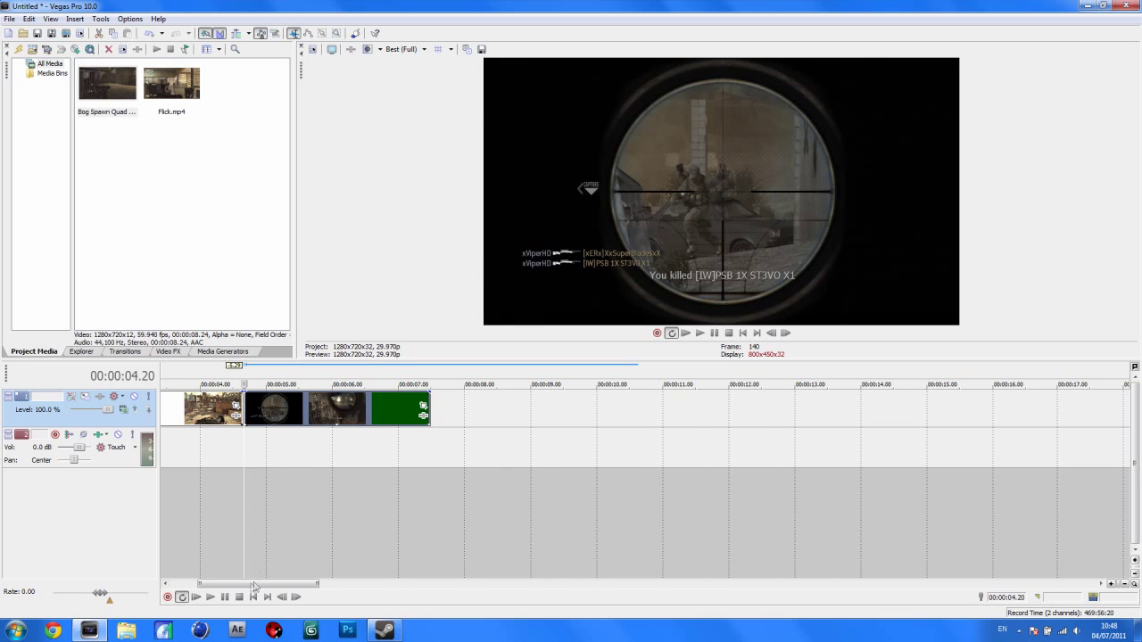
drag(254, 585, 245, 586)
scroll(322, 458, up, 4)
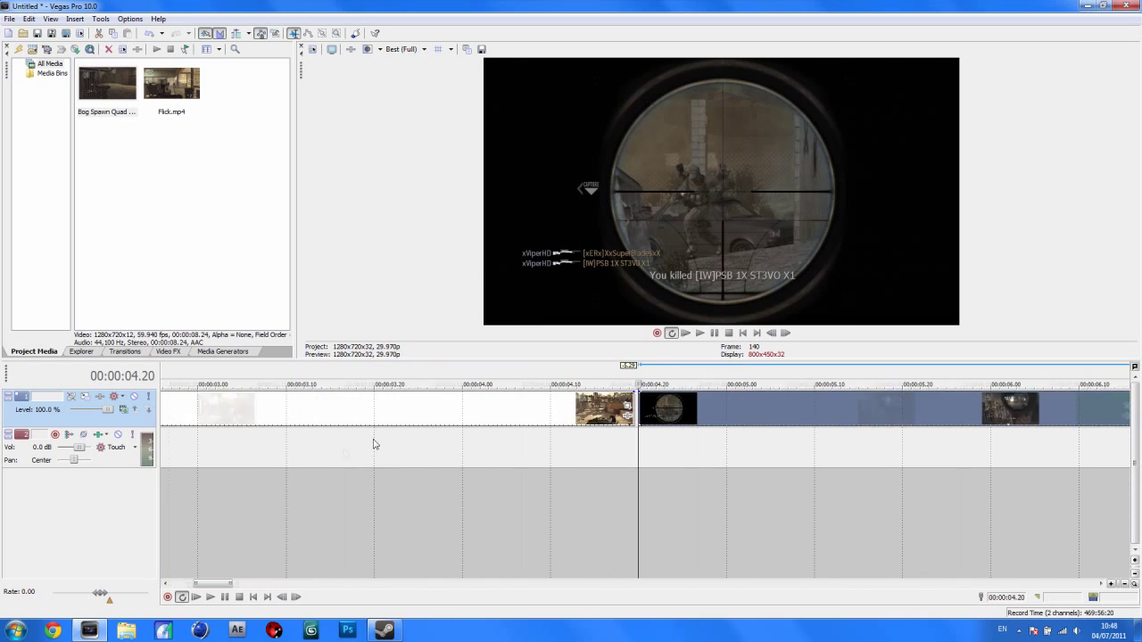
drag(675, 409, 671, 408)
Step: Split the first clip at 00:00:04.18, just before its end
click(560, 423)
click(637, 407)
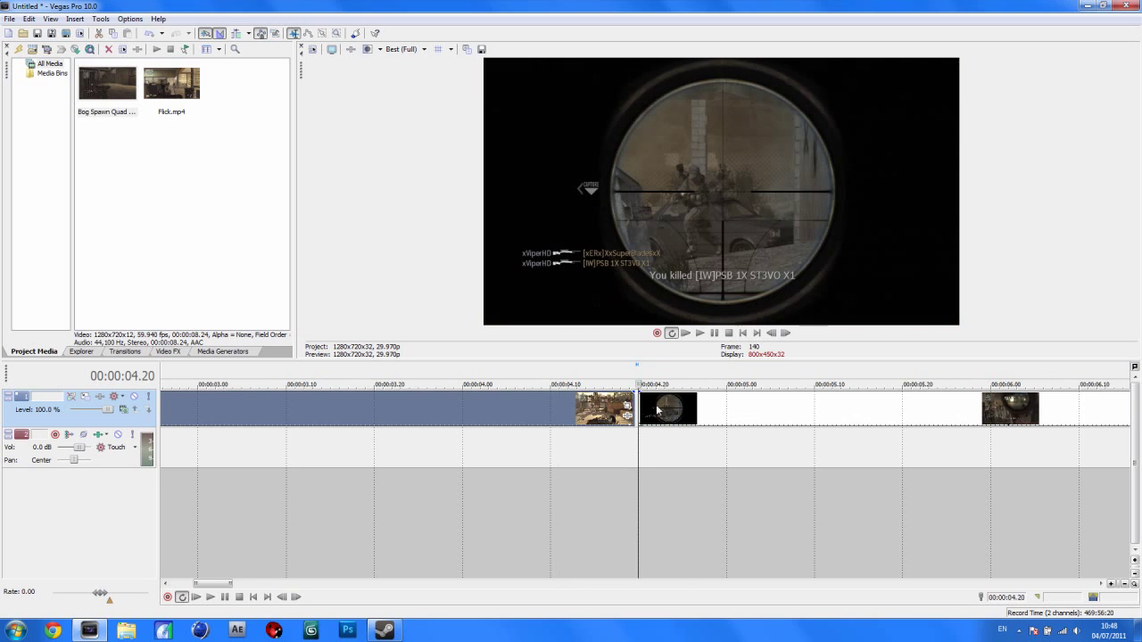
click(658, 410)
click(543, 437)
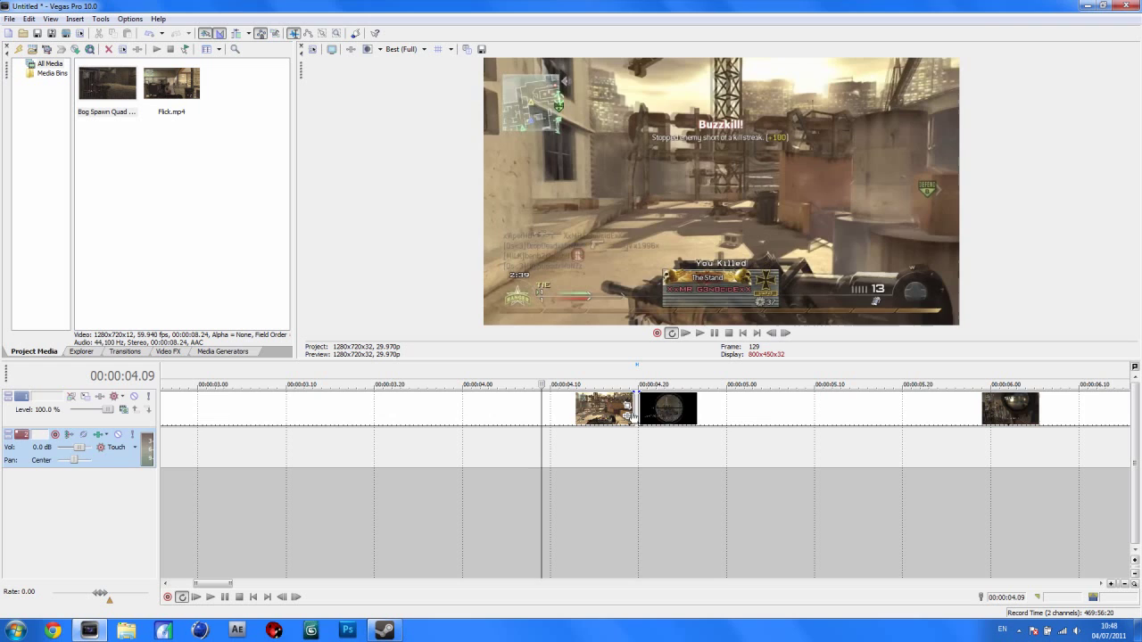
click(630, 422)
key(Left)
key(Left)
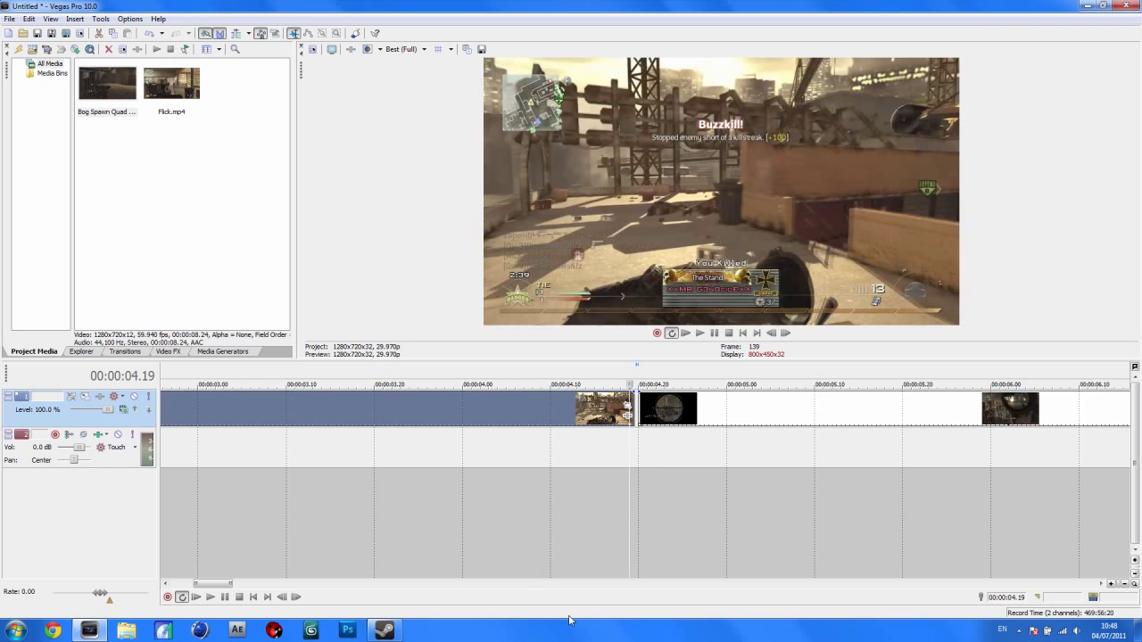
key(s)
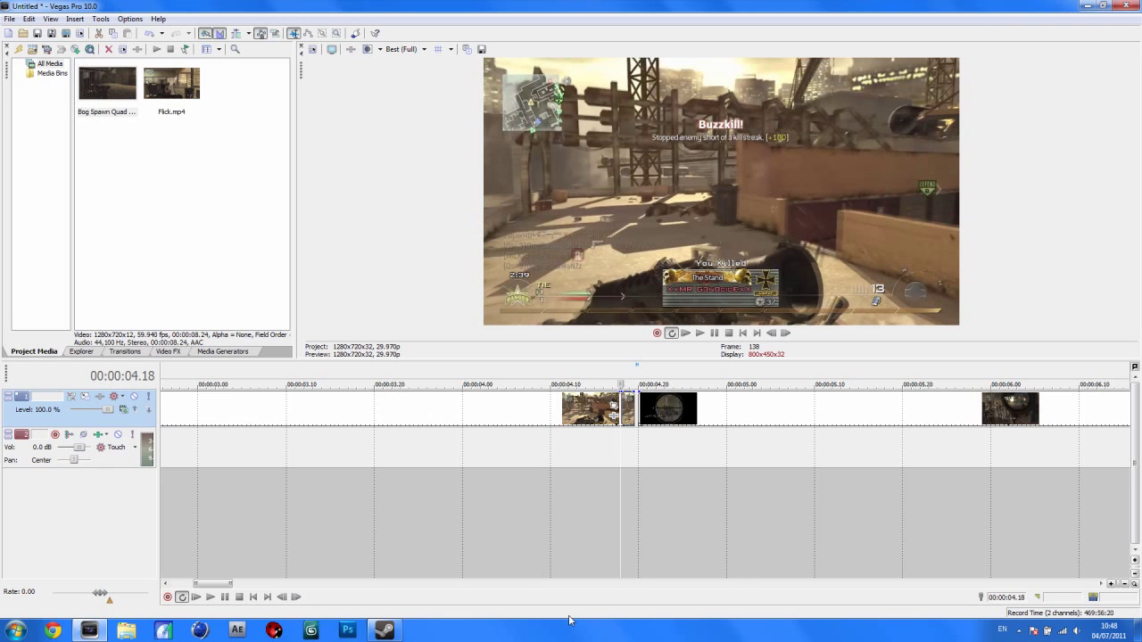
Step: Delete the short leftover piece at the first clip's end and move the second clip to close the gap
right_click(628, 416)
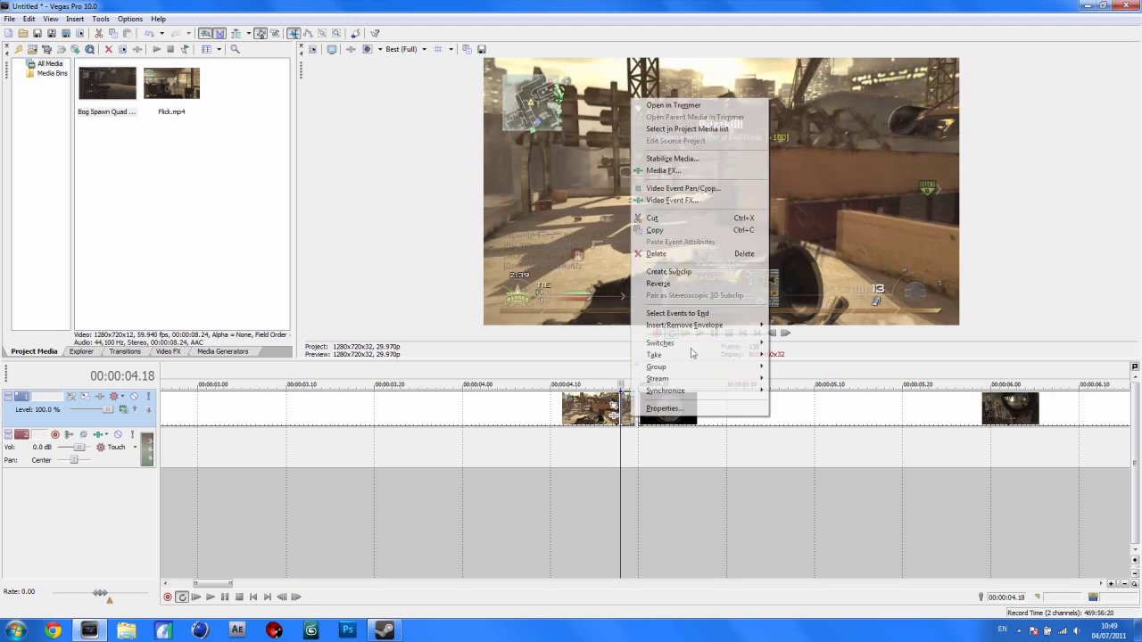
click(661, 254)
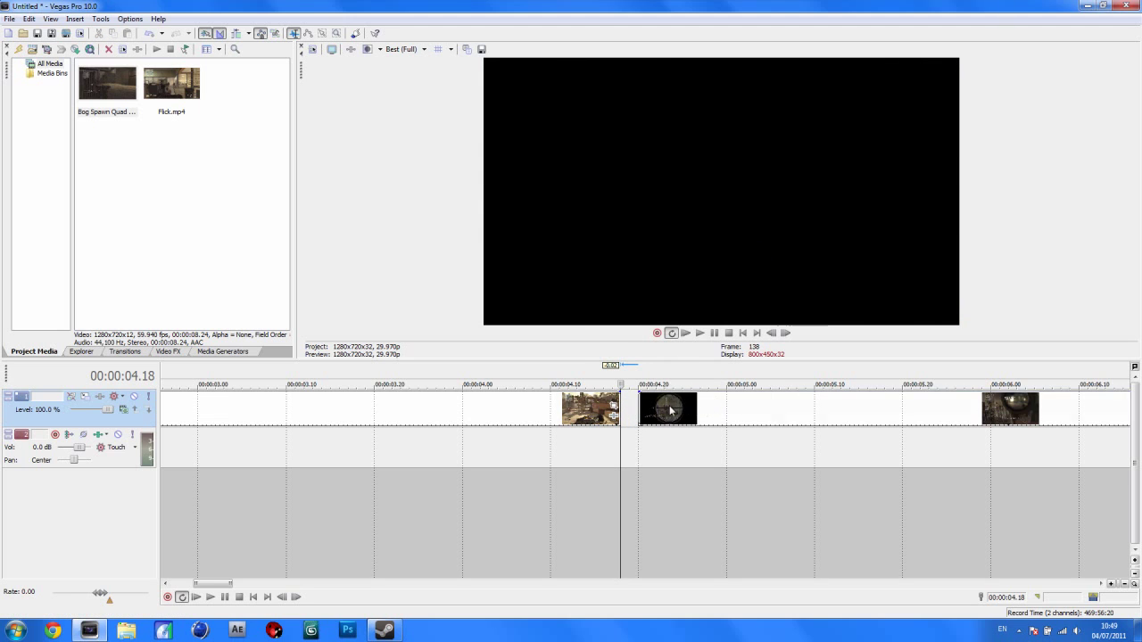
drag(671, 407, 653, 407)
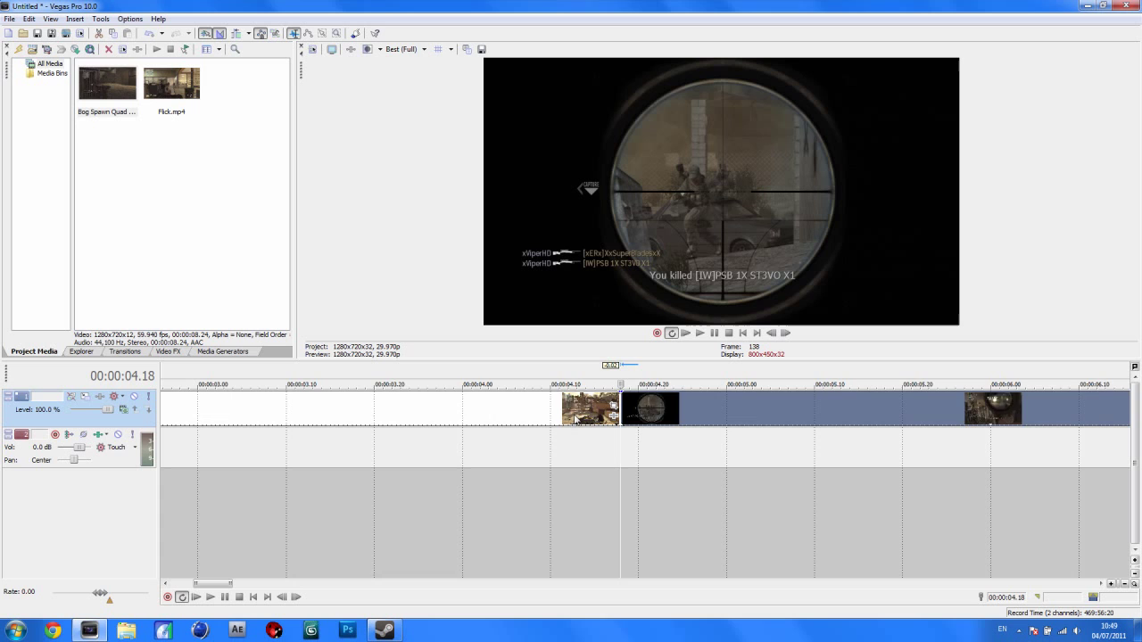
Step: Step back eight frames from the cut between the clips and split the first clip at 00:00:04.10
scroll(536, 451, down, 5)
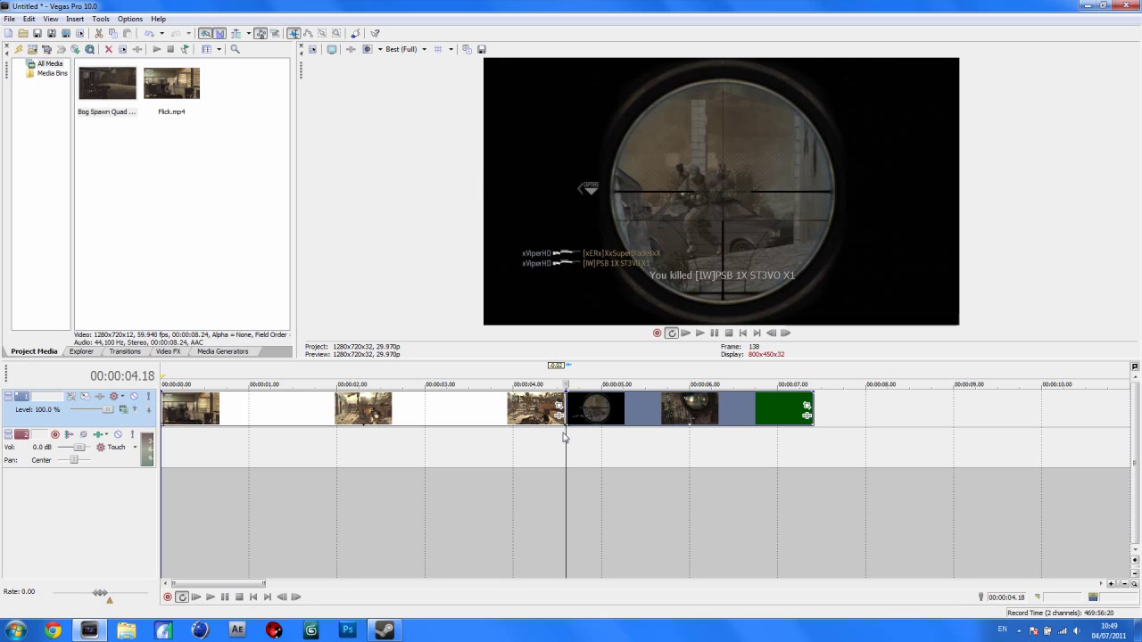
key(Left)
key(Left)
key(Left)
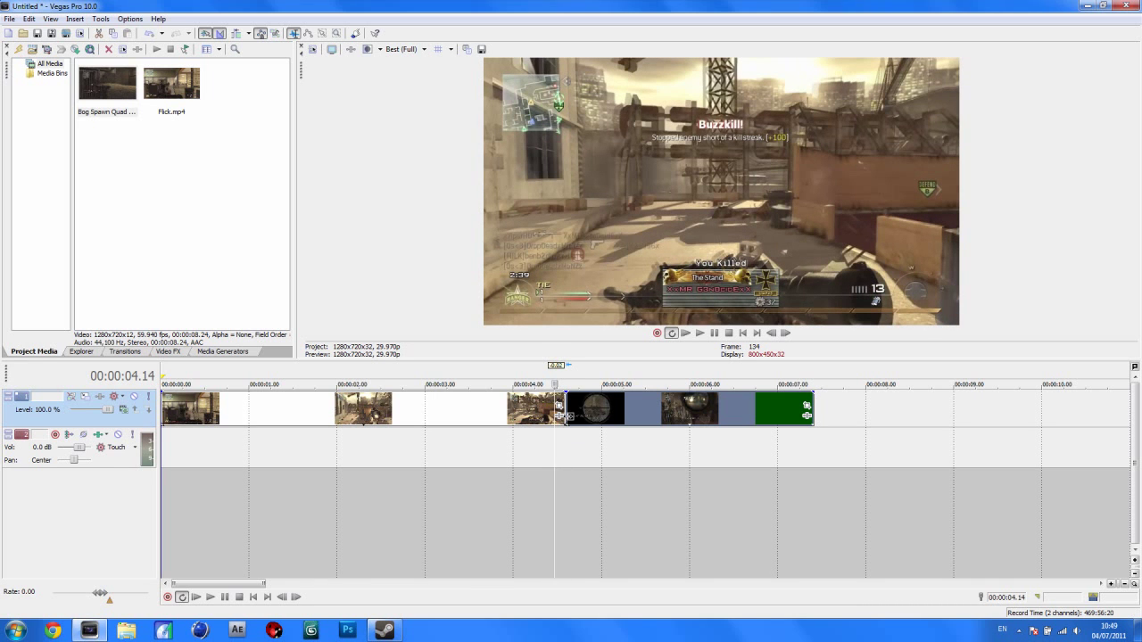
key(Right)
key(Right)
key(Right)
key(Right)
key(Left)
key(Left)
key(Left)
key(Left)
key(Left)
key(Left)
key(Left)
key(Left)
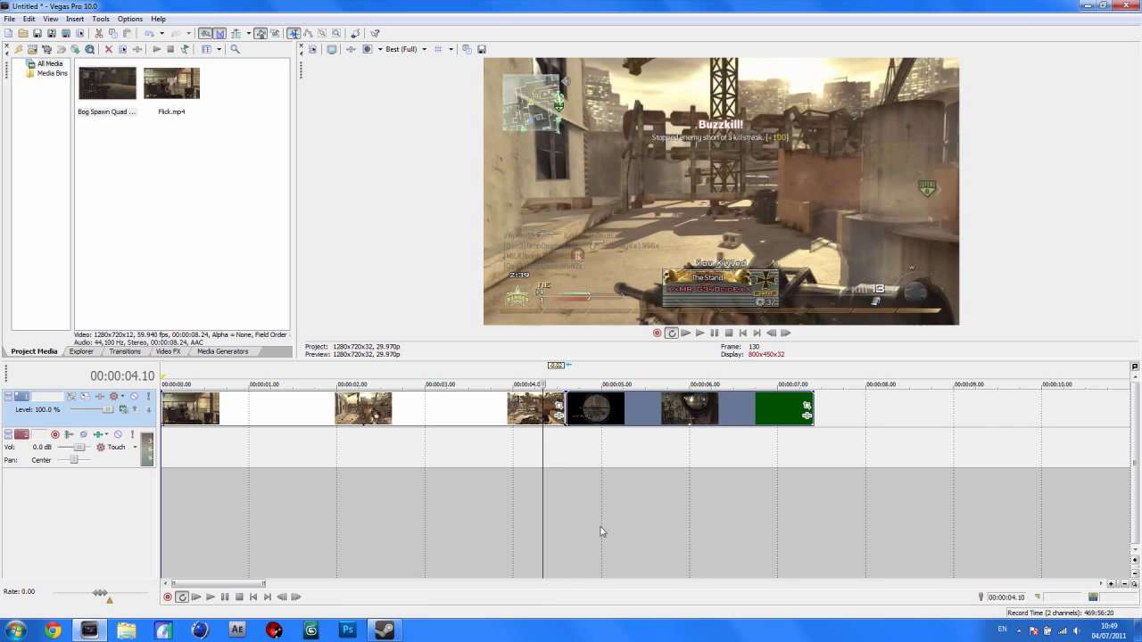
click(543, 419)
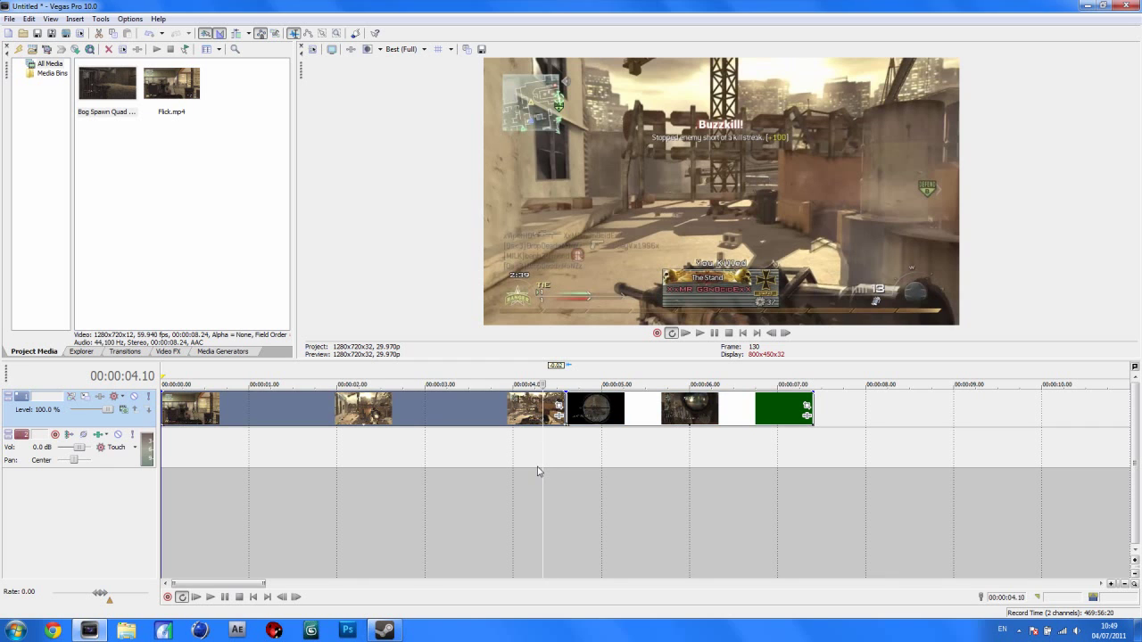
key(s)
Step: Add the Sony Cookie Cutter effect to the short piece at the end of the first clip
scroll(538, 471, up, 3)
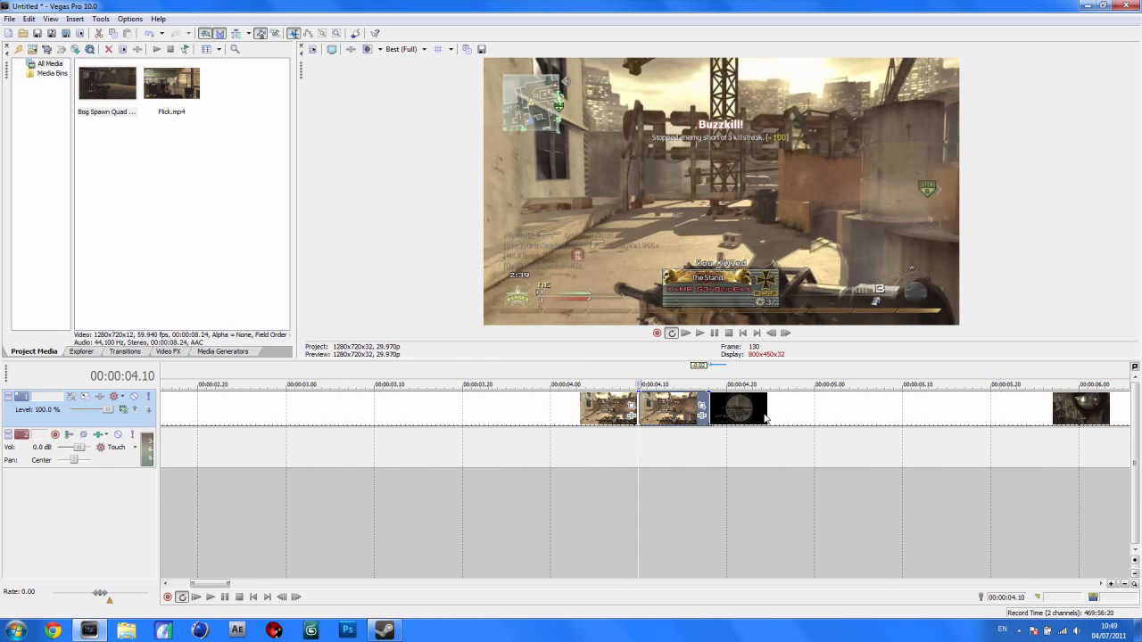
click(702, 418)
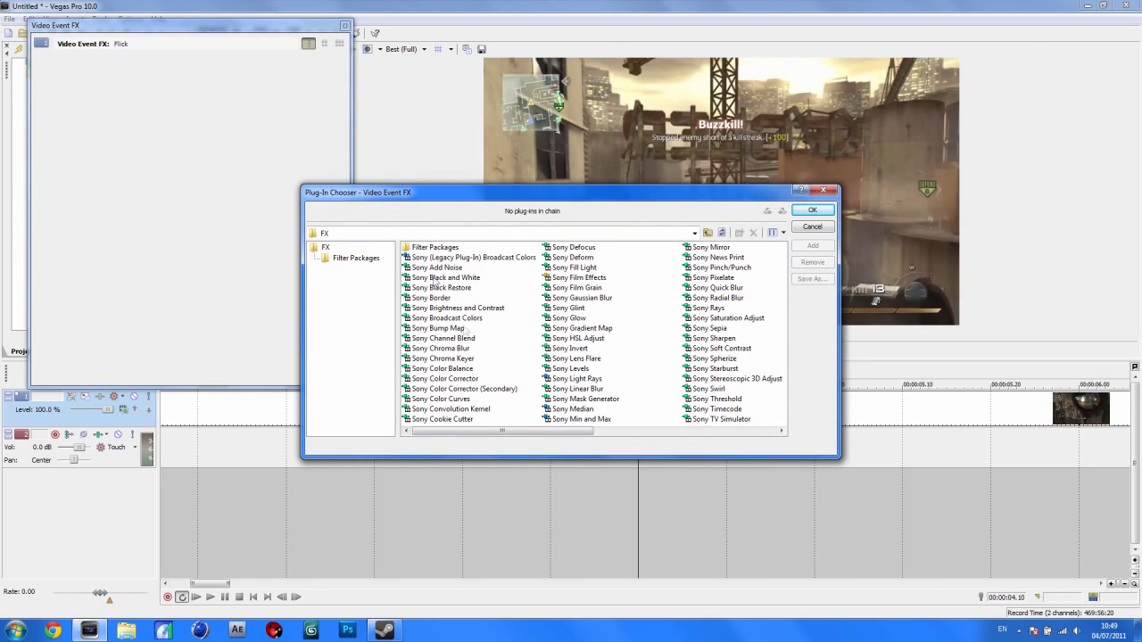
click(457, 420)
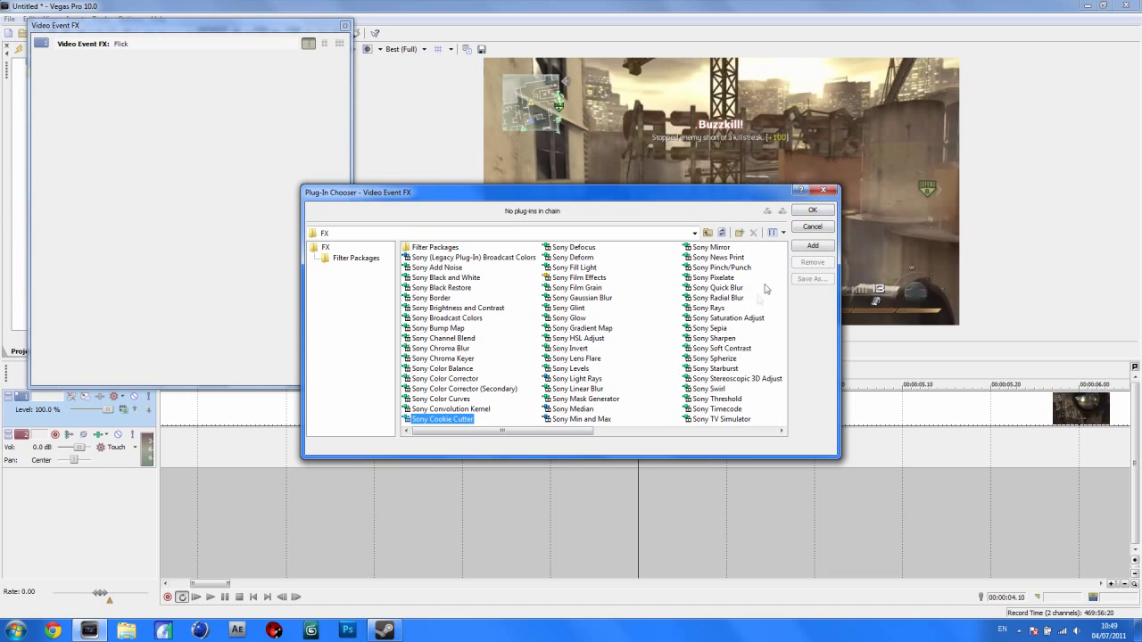
click(812, 245)
click(812, 210)
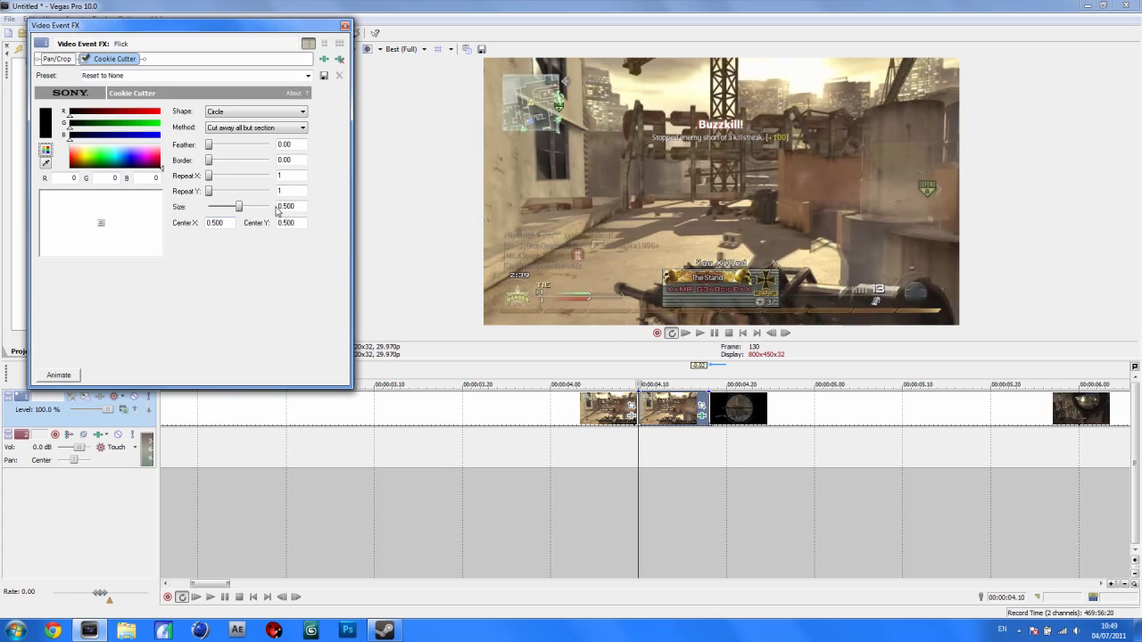
Step: Animate the Cookie Cutter circle so its size shrinks to 0.197 at 00:00:00.08, the end of the short piece
click(59, 375)
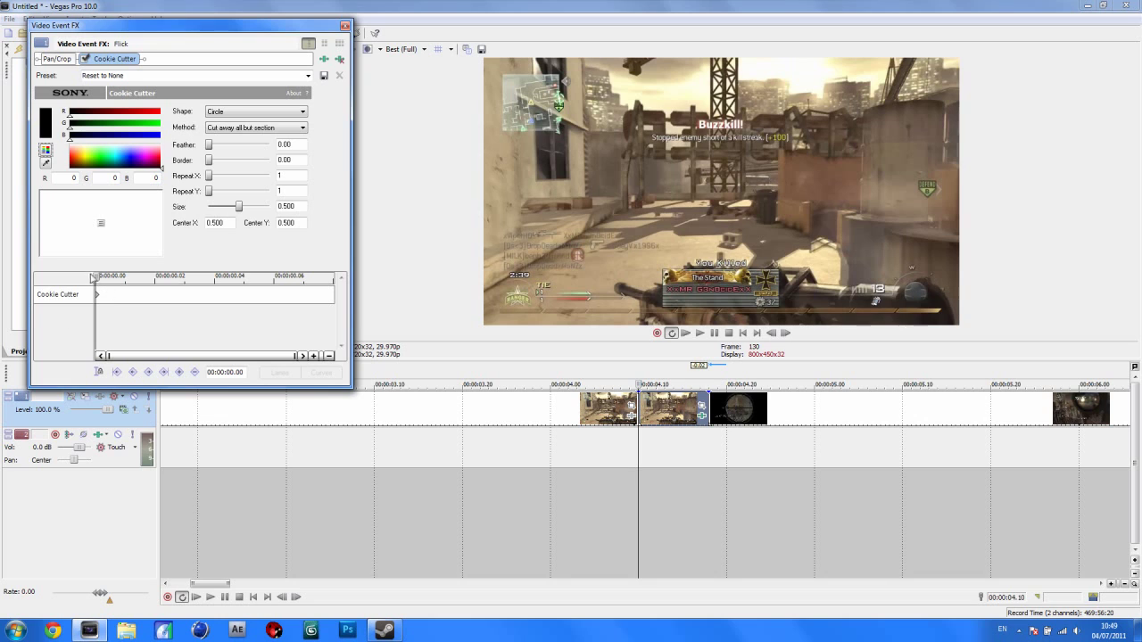
drag(98, 284, 349, 272)
drag(213, 214, 234, 214)
click(640, 384)
key(space)
drag(641, 384, 691, 384)
key(Right)
key(Right)
key(Left)
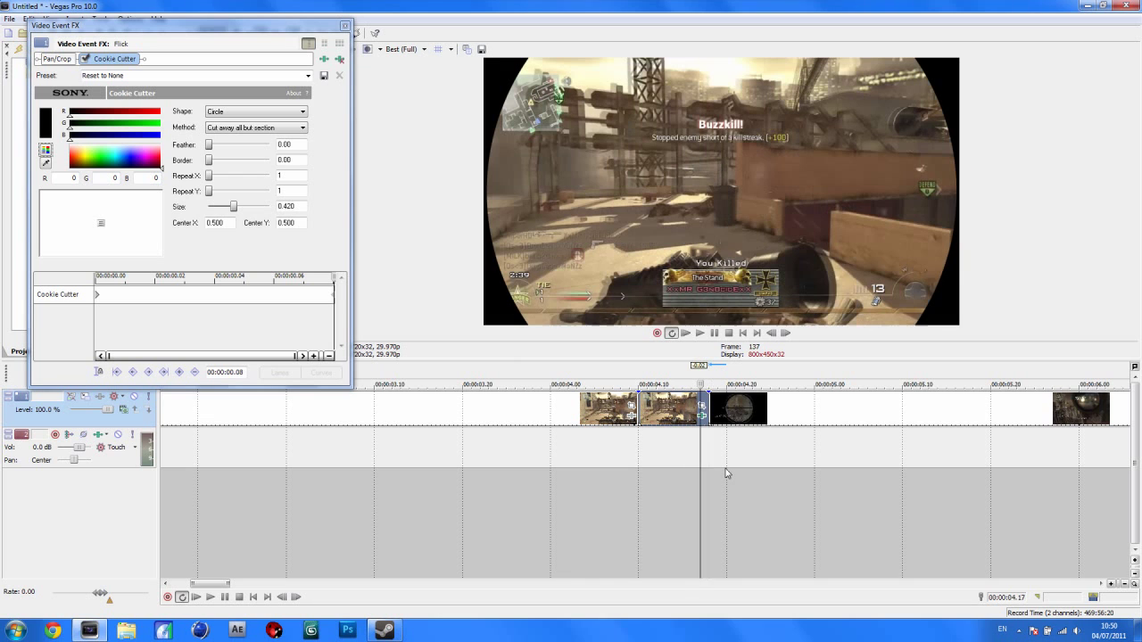
click(234, 207)
drag(234, 207, 231, 207)
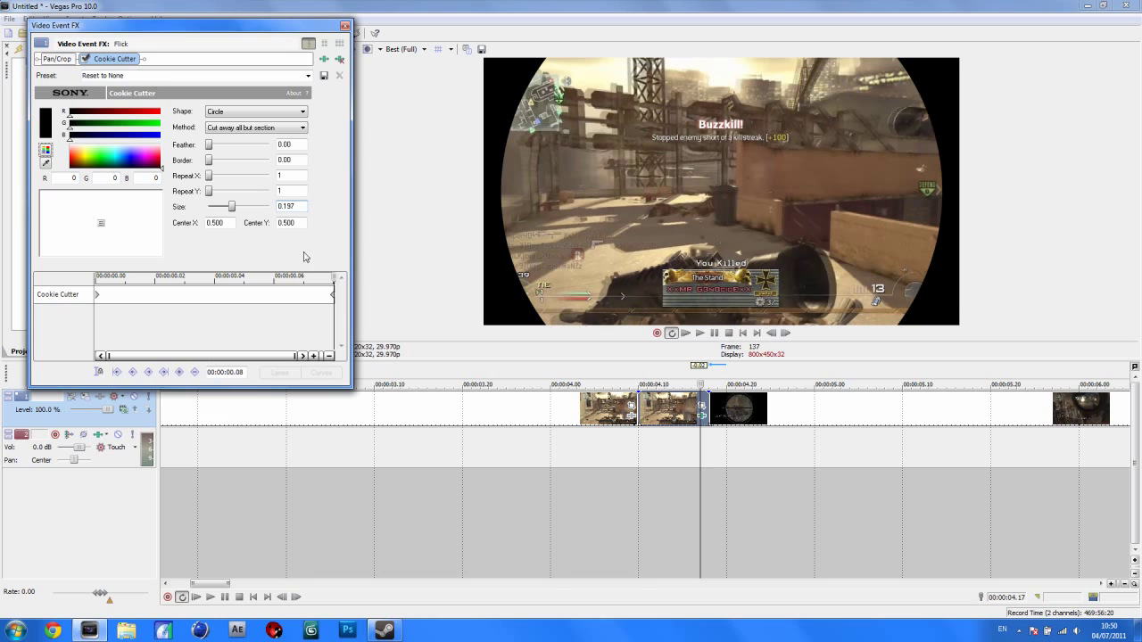
key(Tab)
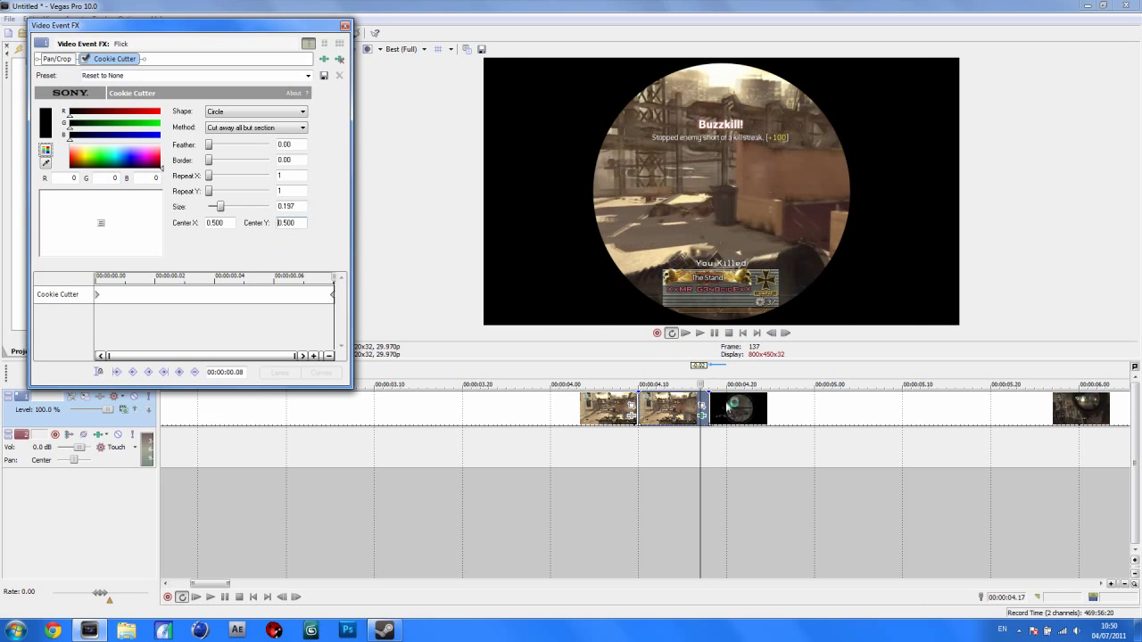
Step: Close the effect settings and compare the circle on the short piece's last frame with the scope on the second clip's first frame
click(712, 412)
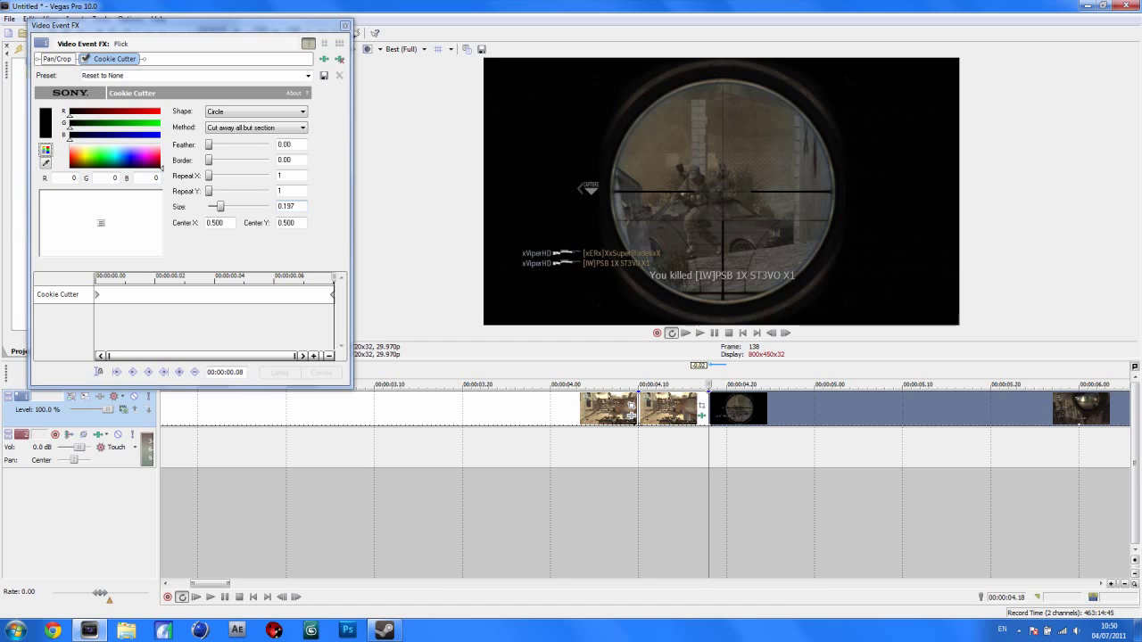
click(294, 206)
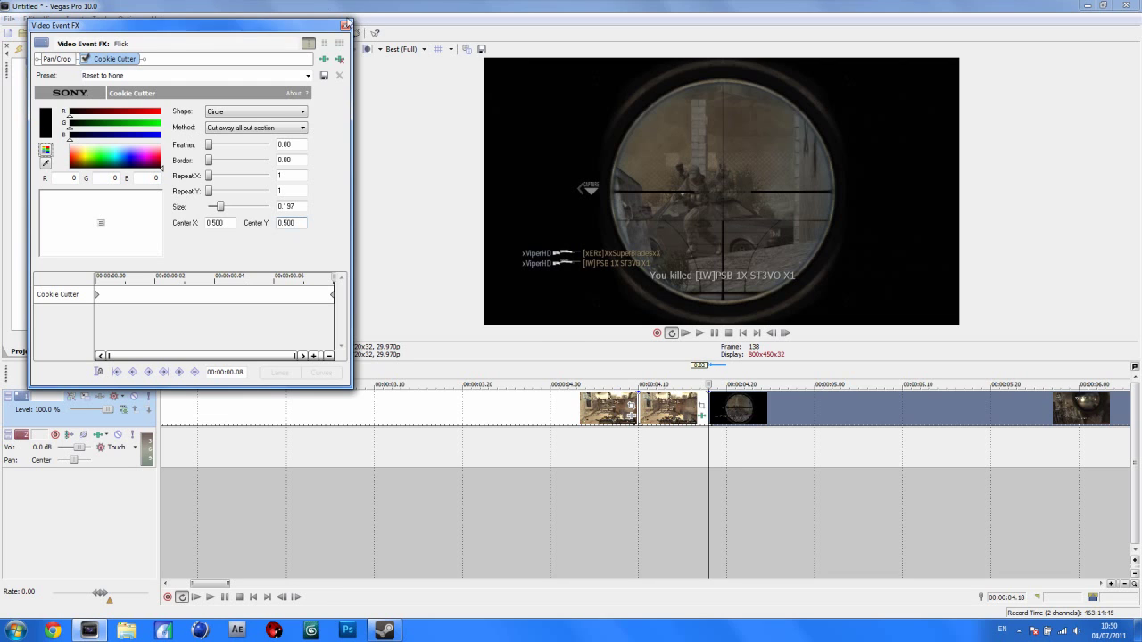
click(346, 25)
drag(717, 412, 712, 413)
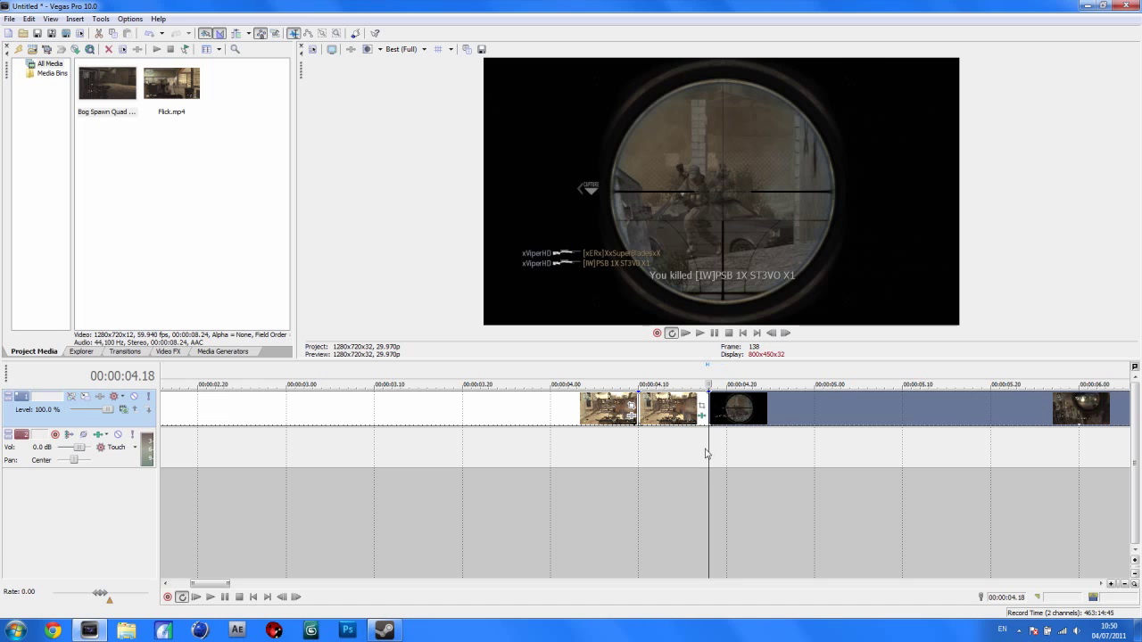
key(Left)
key(Right)
key(Left)
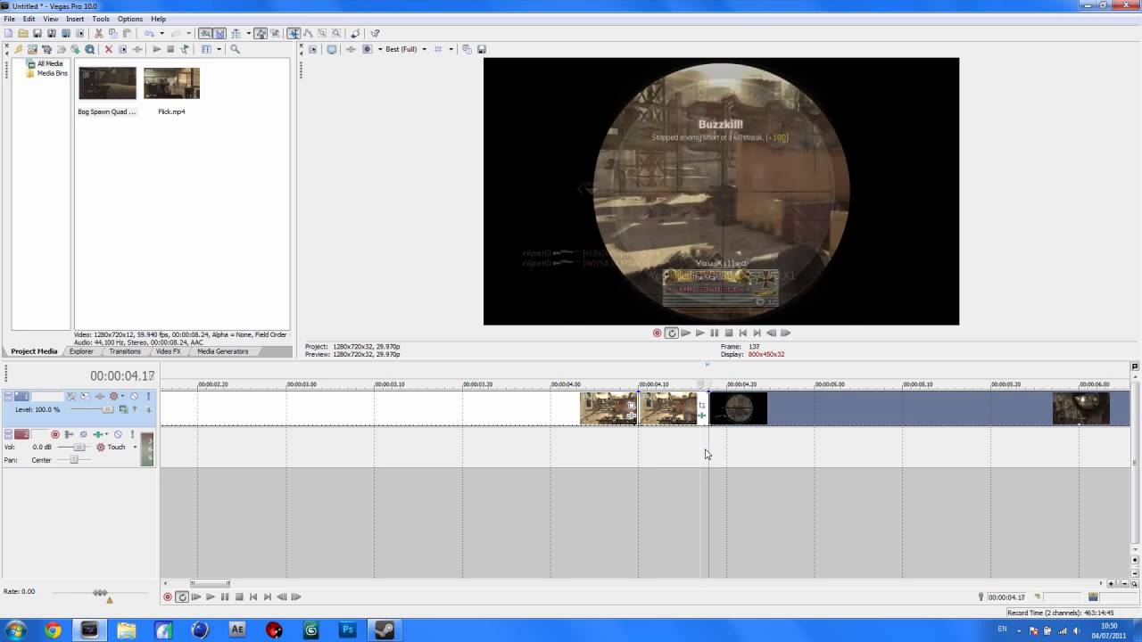
key(Right)
key(Left)
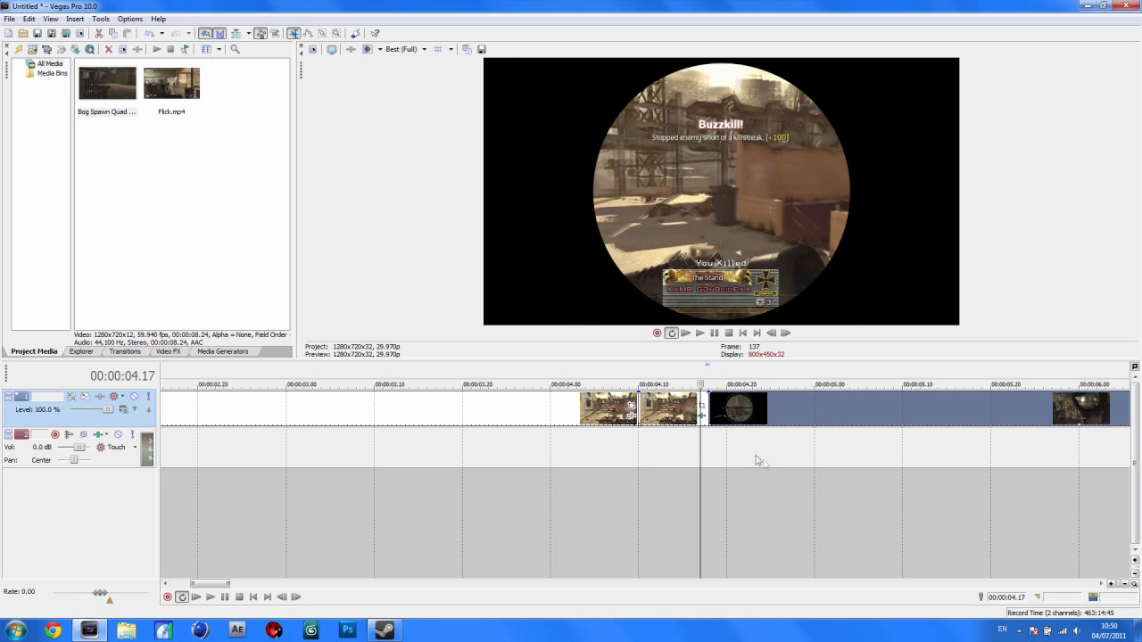
Step: Reopen the short piece's Cookie Cutter effect and set its Feather to 0.10 at the first keyframe
click(702, 416)
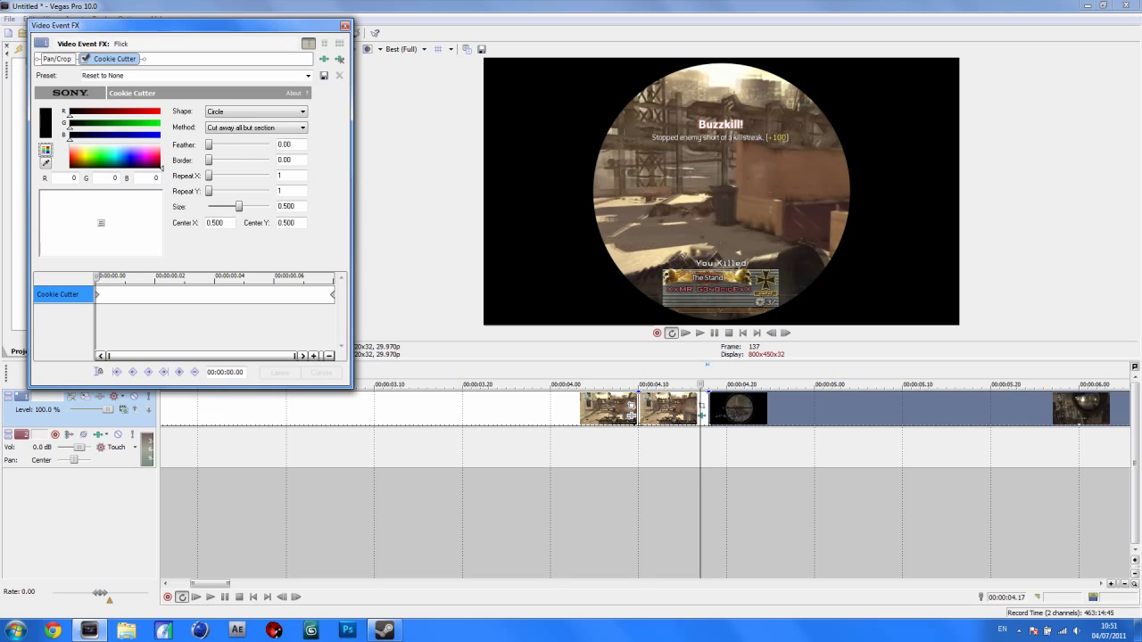
click(286, 144)
key(Return)
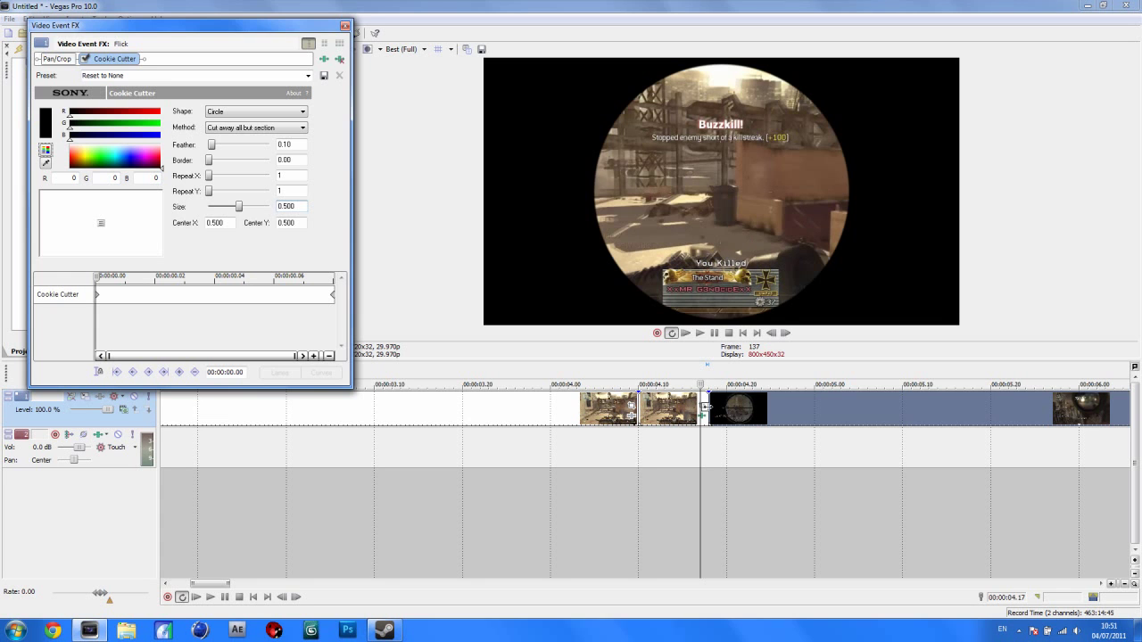
Step: Step through the frames around the cut at 00:00:04.18 to check the feathered circle's match, closing the effect settings
drag(705, 407, 709, 408)
key(Left)
key(Right)
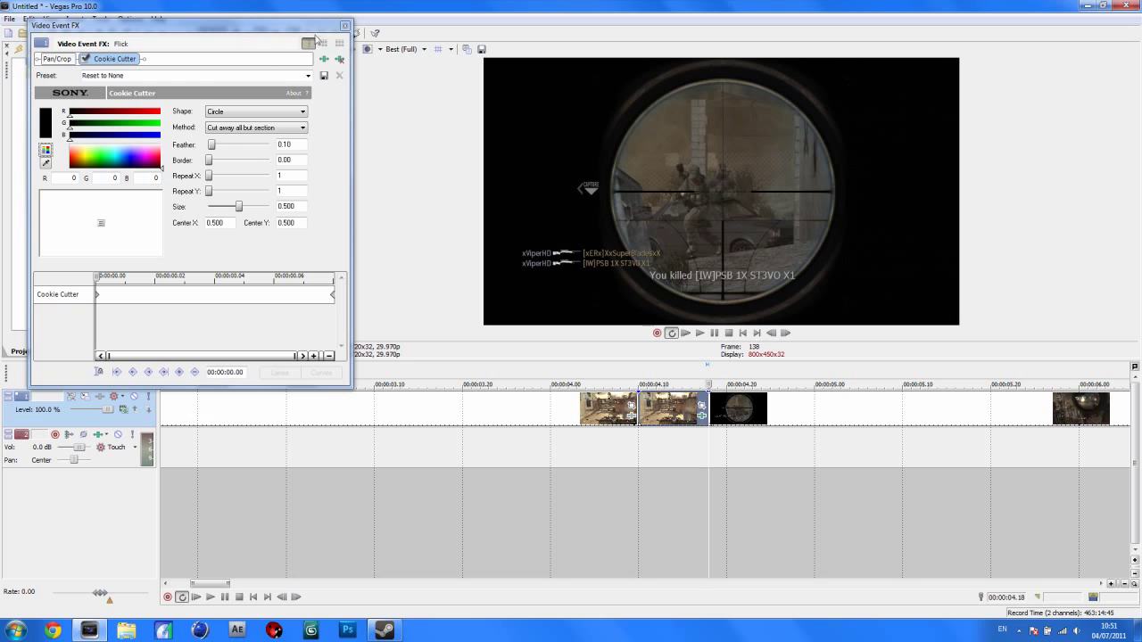
click(345, 26)
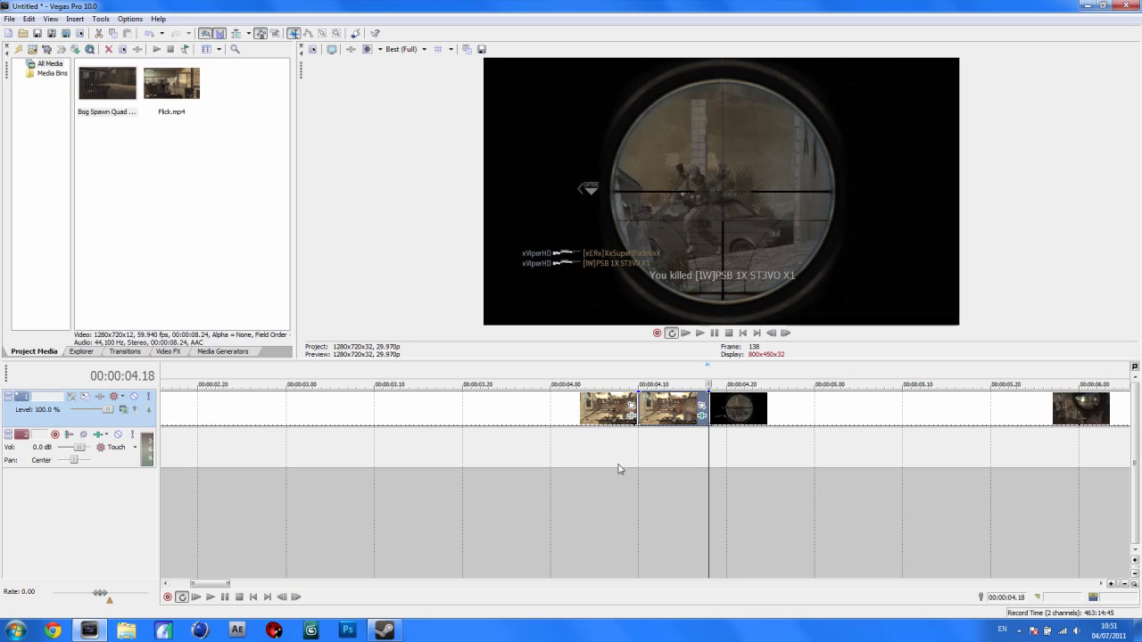
key(Right)
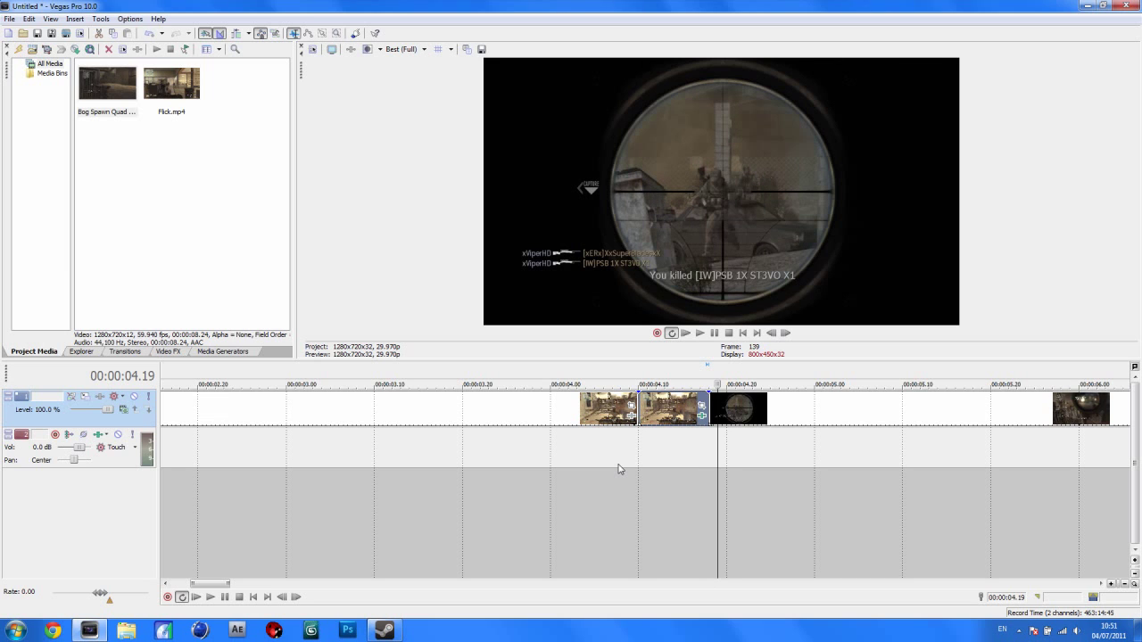
key(Left)
key(Left)
key(Right)
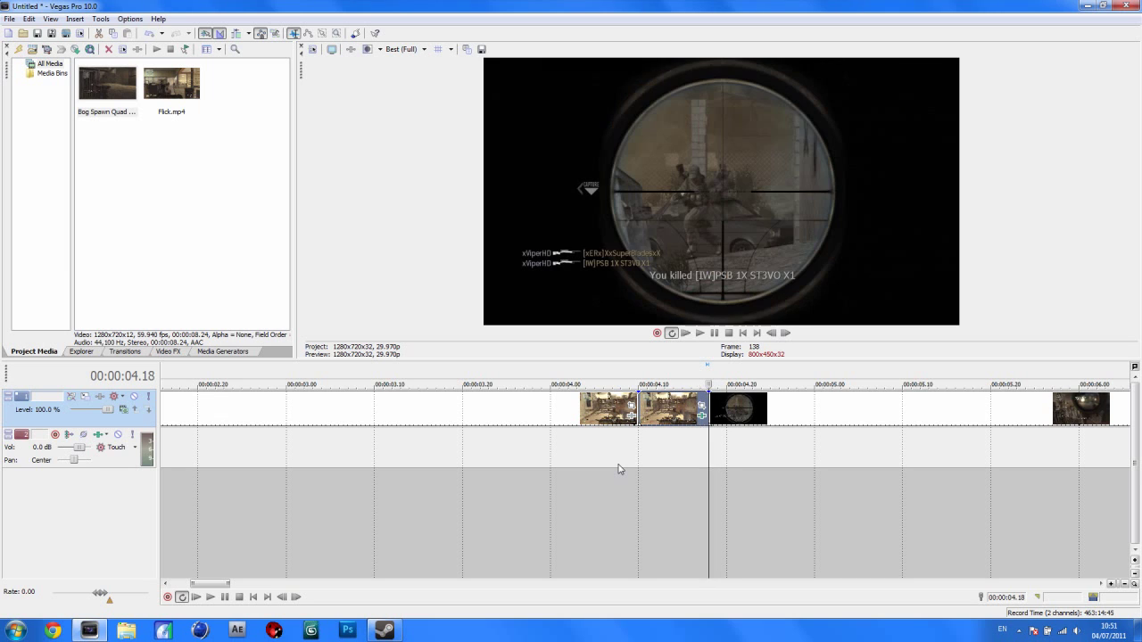
key(Right)
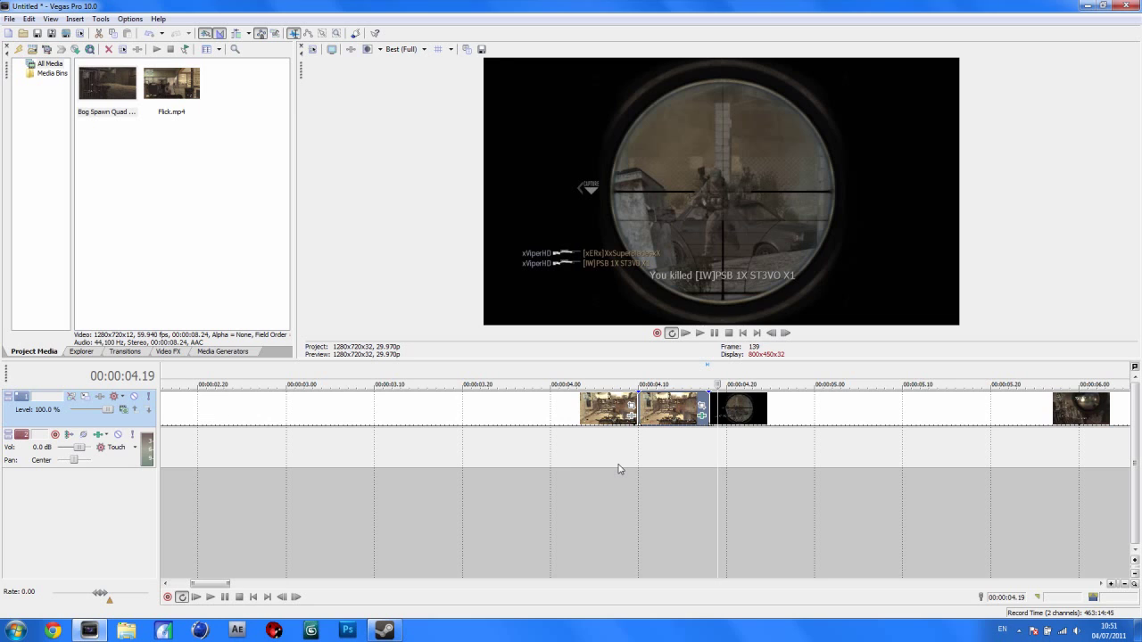